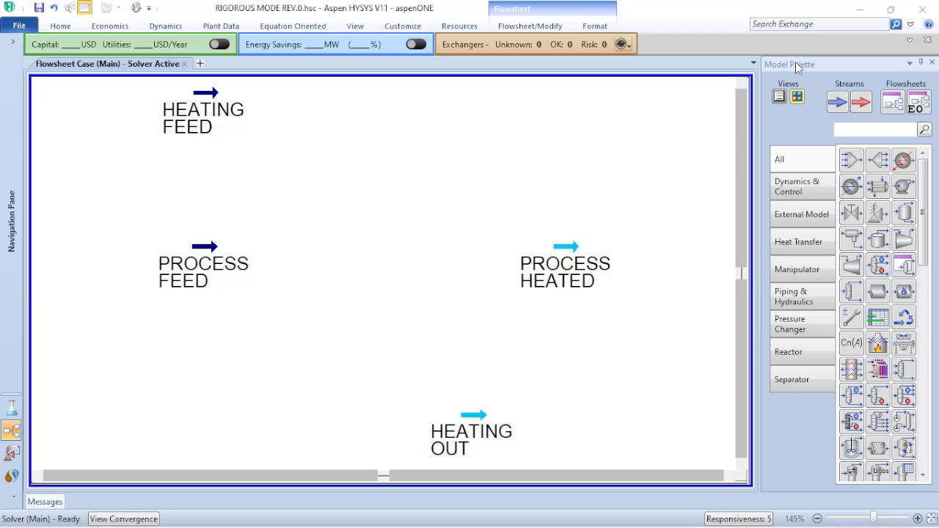
# Place a heat exchanger (E-100) on the flowsheet between the existing streams
pyautogui.click(879, 188)
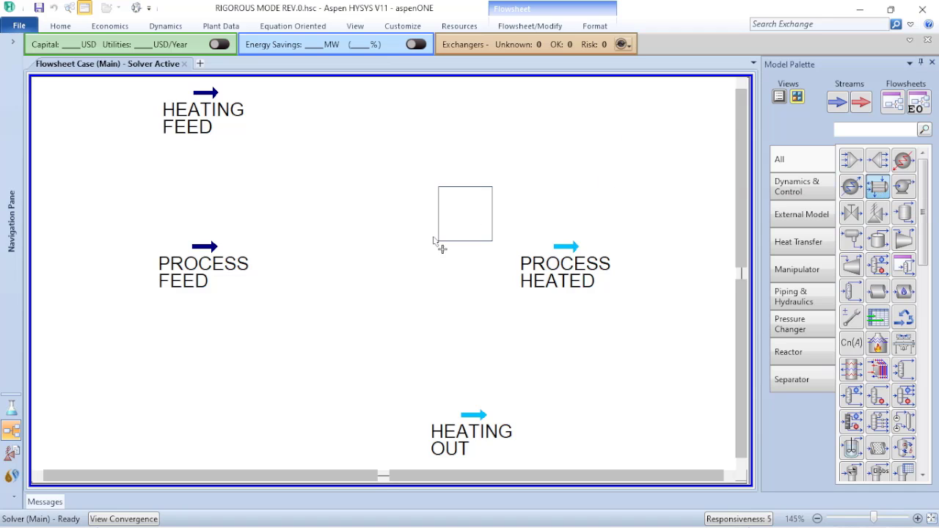
pyautogui.click(359, 287)
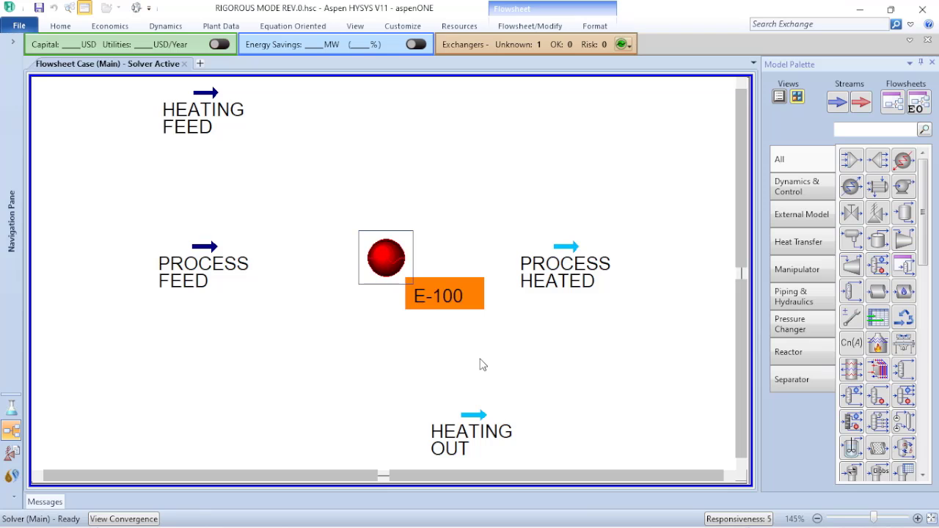
pyautogui.moveTo(377, 266)
# Set E-100's tube side to run from PROCESS FEED to PROCESS HEATED
pyautogui.doubleClick(373, 263)
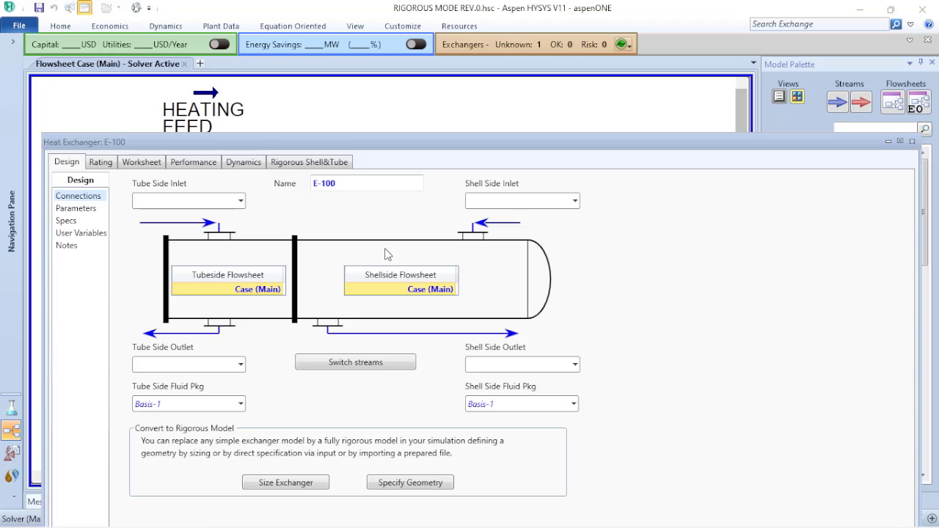
pyautogui.click(241, 203)
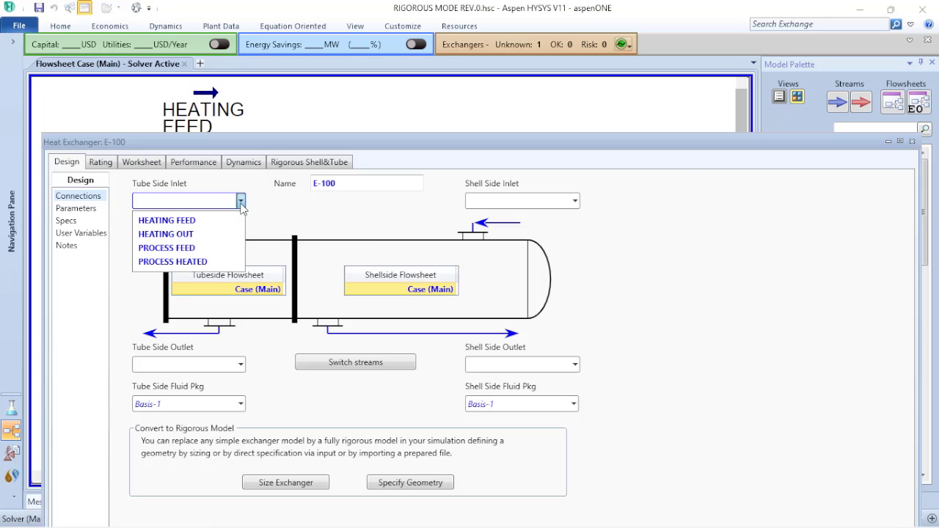
pyautogui.click(203, 250)
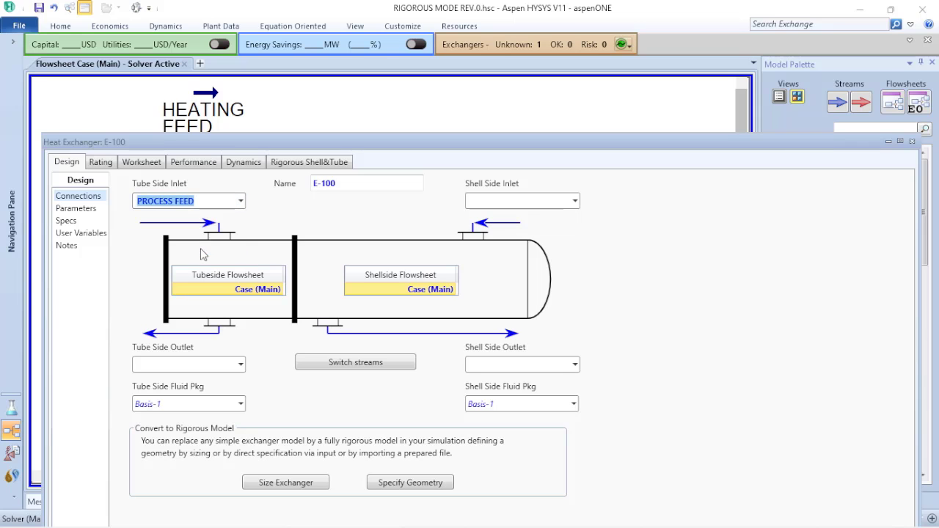
pyautogui.click(240, 368)
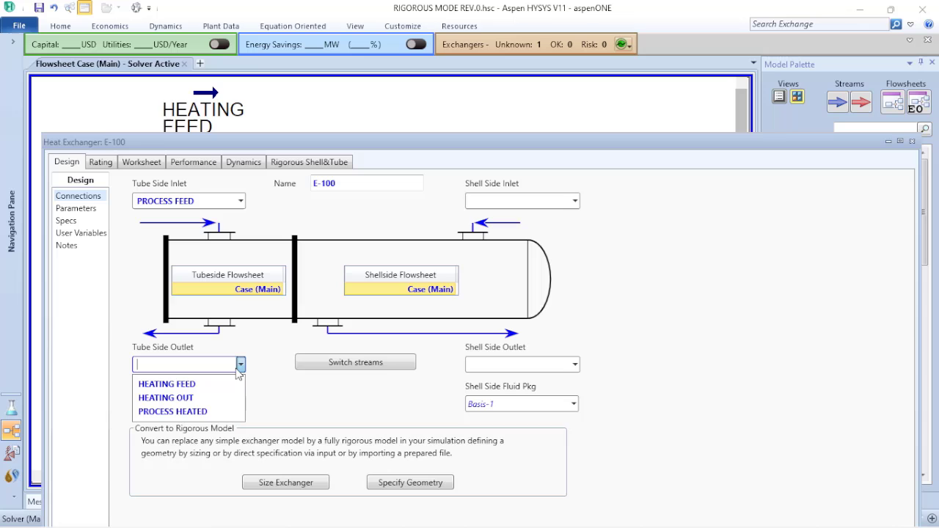
pyautogui.click(207, 415)
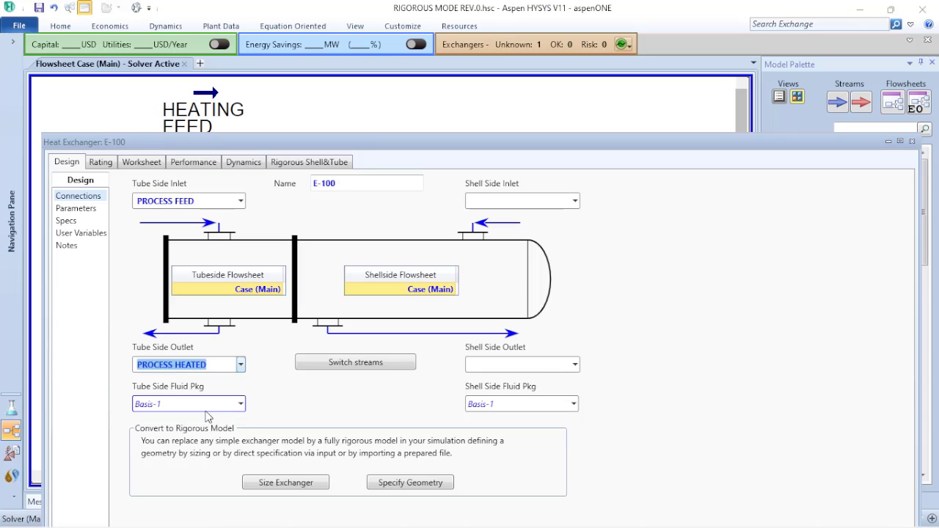
# Set E-100's shell side to run from HEATING FEED to HEATING OUT
pyautogui.click(576, 202)
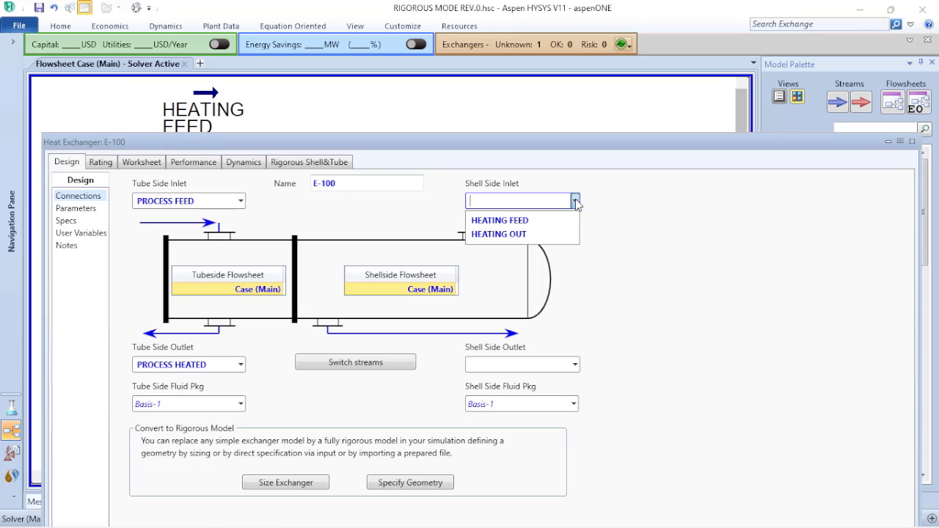
pyautogui.click(527, 218)
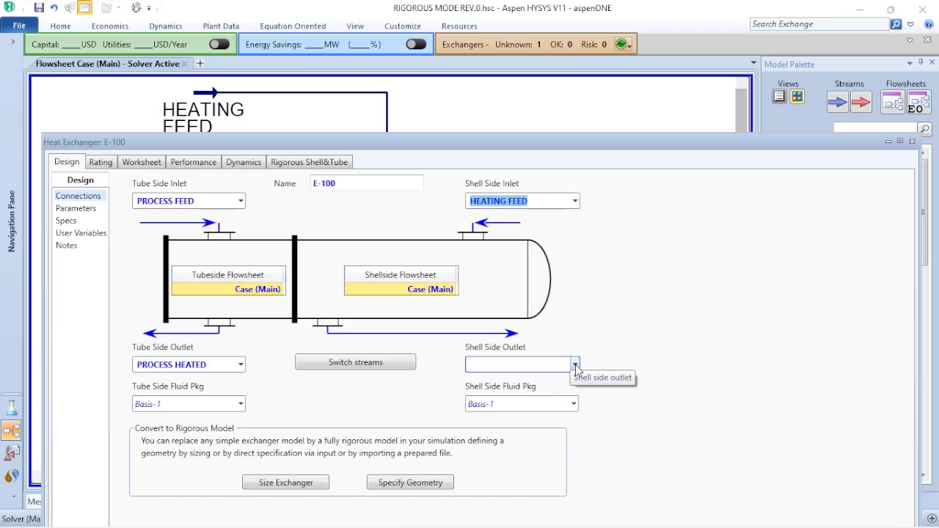
pyautogui.click(576, 366)
pyautogui.click(528, 382)
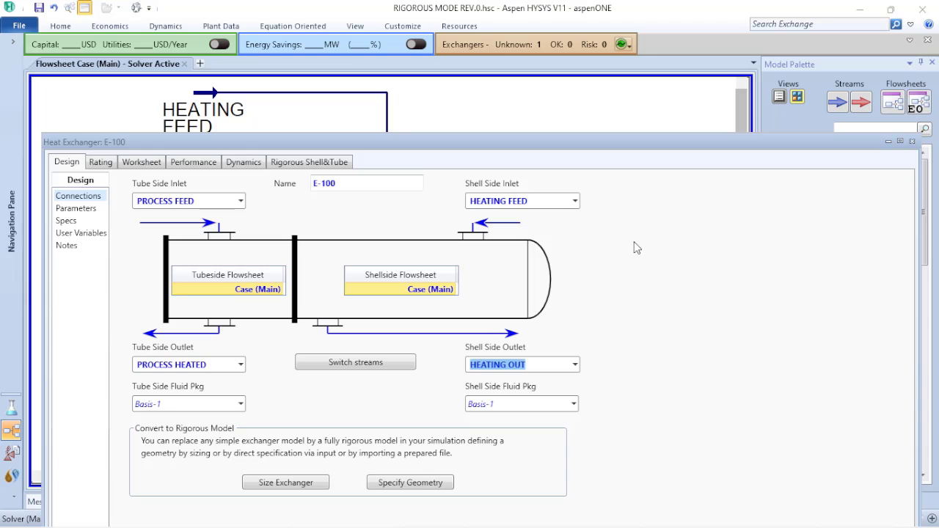
# Review E-100's Worksheet: PROCESS FEED at 10.99 °C, 2140 kPa; HEATING FEED at 159.2 °C, 1170 kPa
pyautogui.click(143, 163)
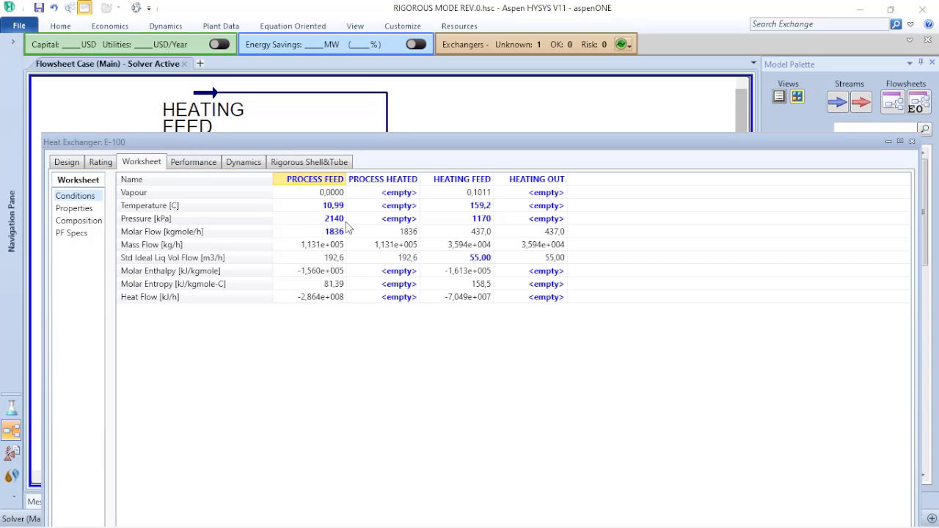
pyautogui.moveTo(343, 223)
# Make the E-100 window a tab beside Flowsheet Case (Main), checking the flowsheet and returning
pyautogui.rightClick(445, 141)
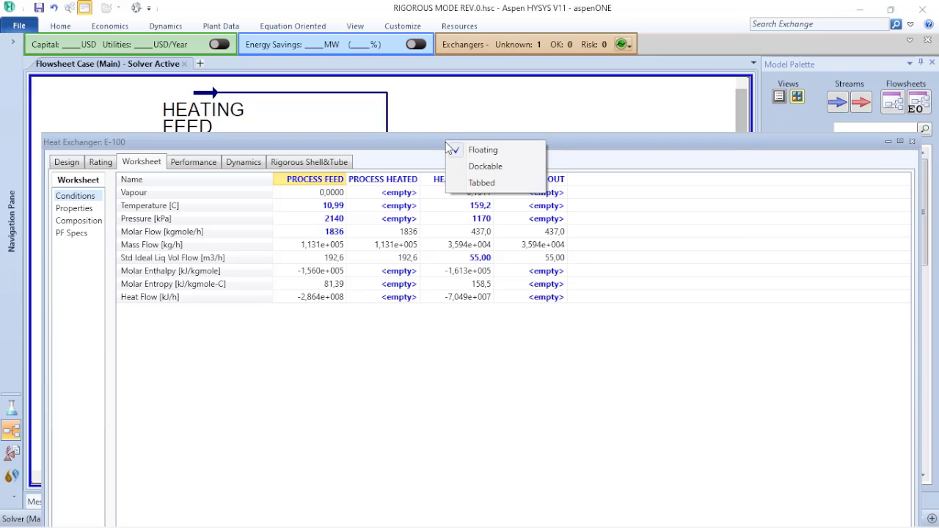
pyautogui.click(478, 185)
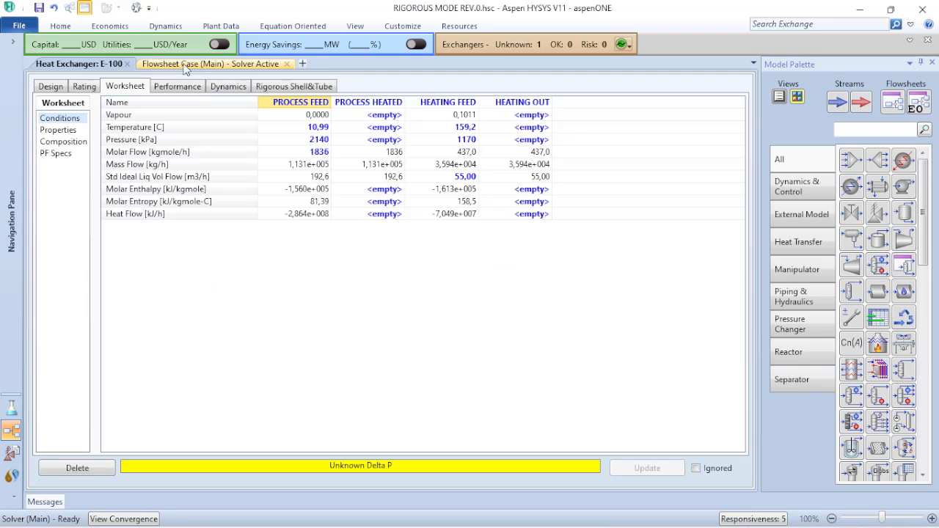
pyautogui.click(192, 65)
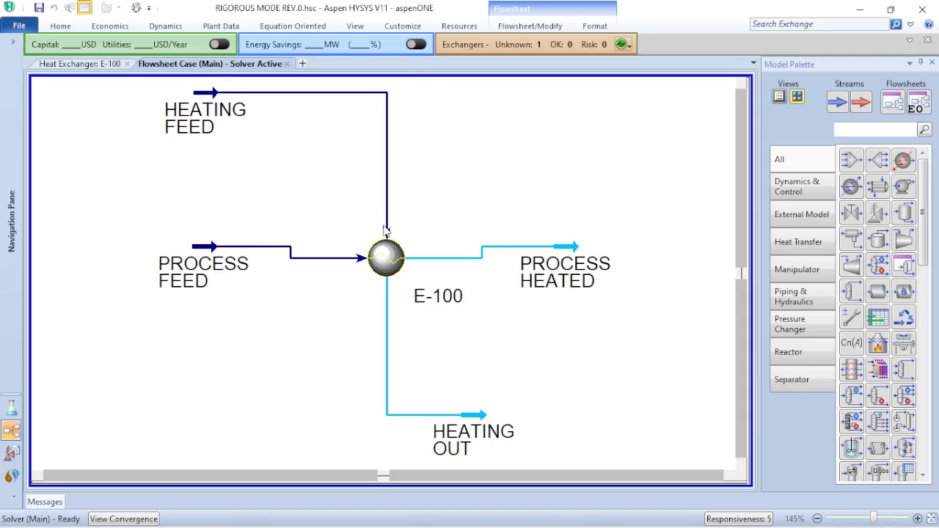
pyautogui.click(82, 65)
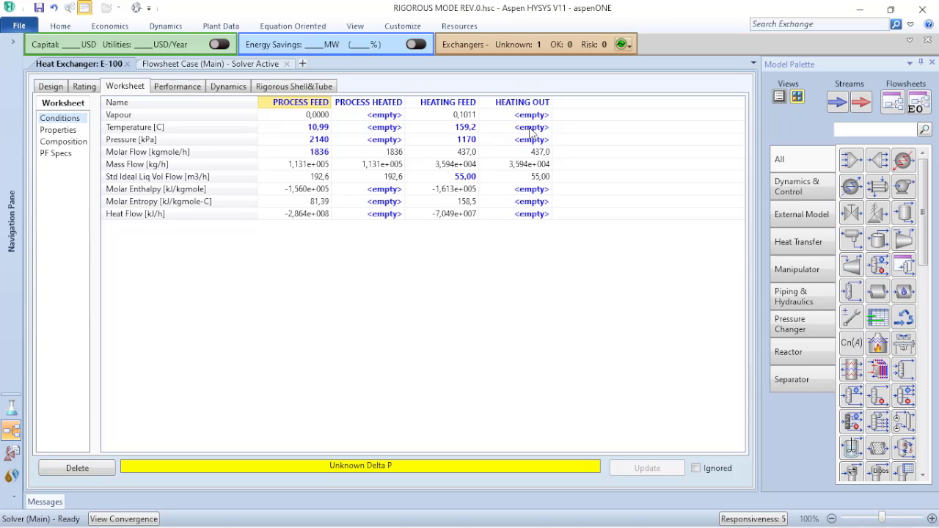
# Enter 121 °C as the HEATING OUT temperature in the Worksheet conditions table
pyautogui.click(533, 129)
pyautogui.write('121')
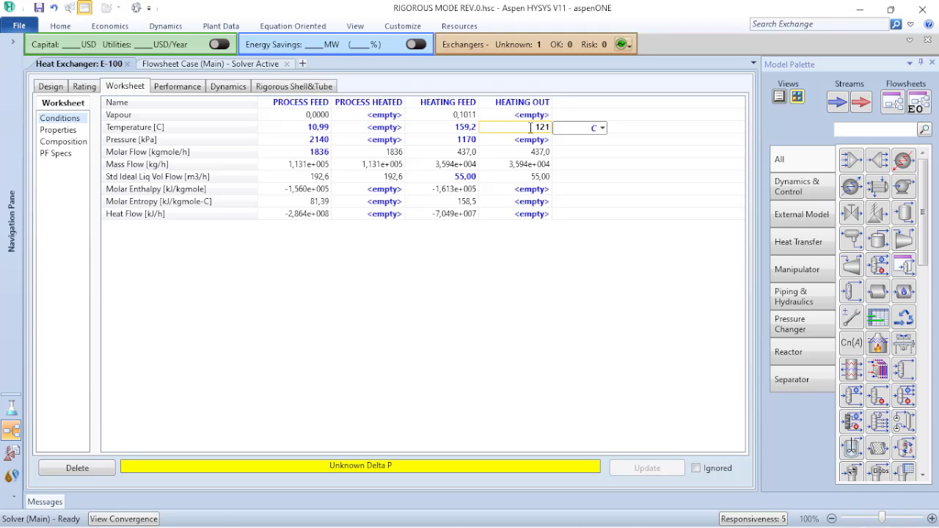
pyautogui.press('Return')
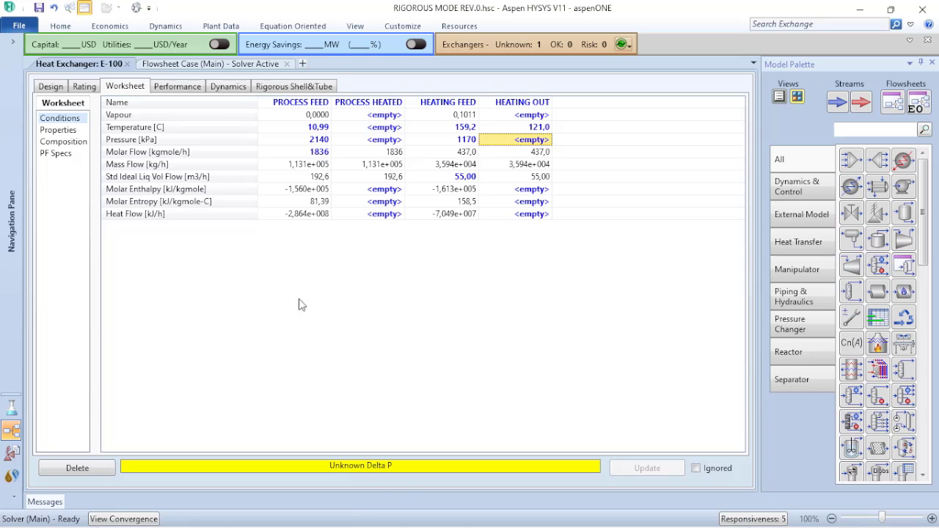
# Specify 70 kPa shell-side and tube-side pressure drops, so E-100 solves with UA 4.179e+004 kJ/C-h
pyautogui.click(50, 87)
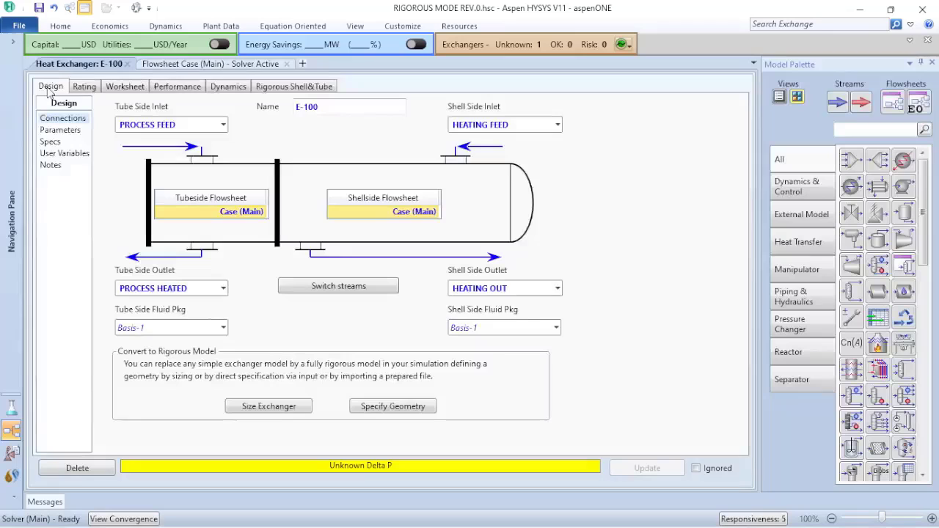
pyautogui.click(59, 130)
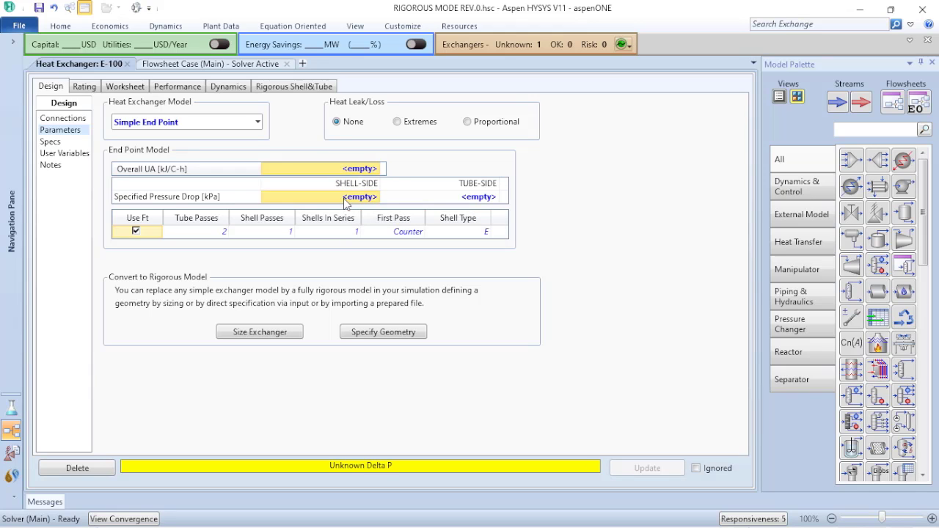
pyautogui.click(346, 198)
pyautogui.write('70')
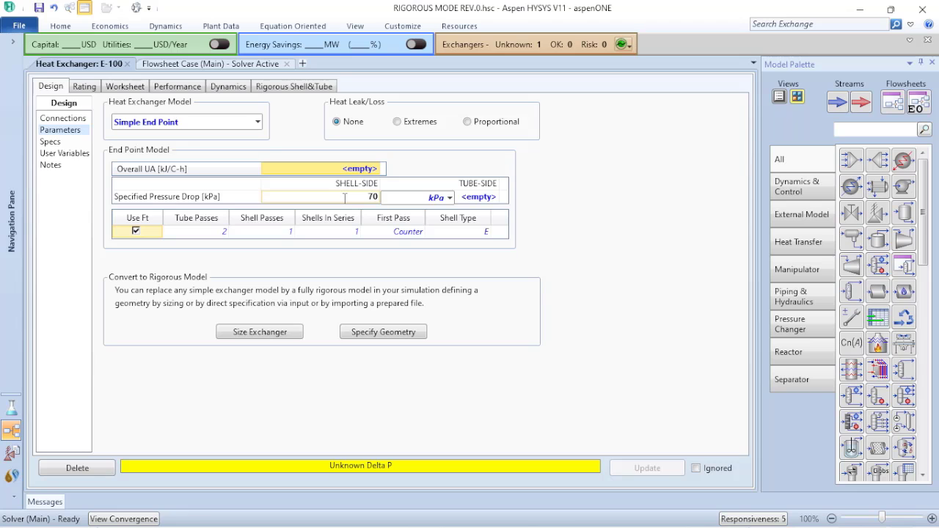
pyautogui.press('Return')
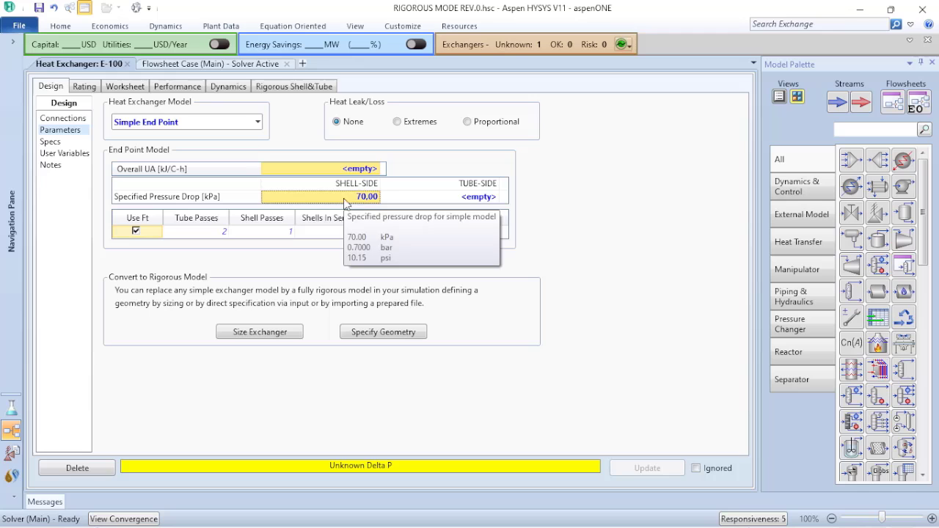
pyautogui.click(476, 198)
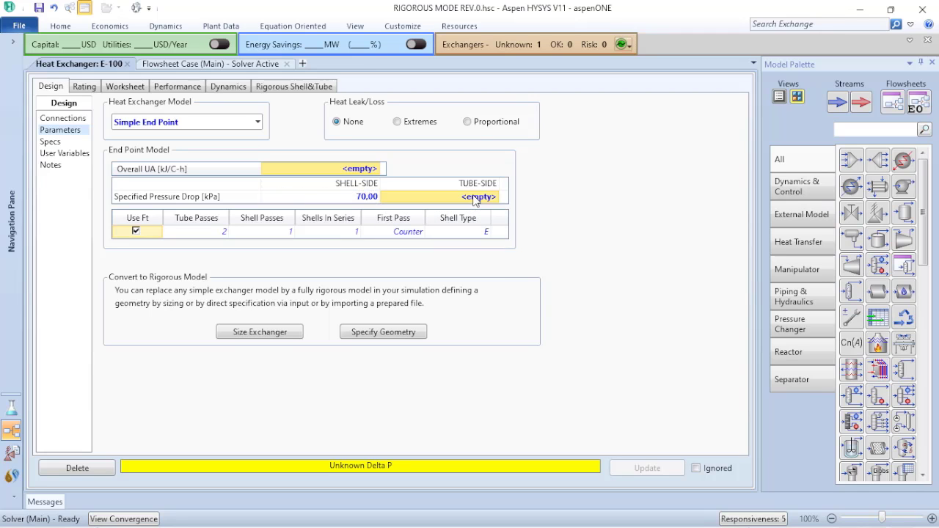
pyautogui.write('70')
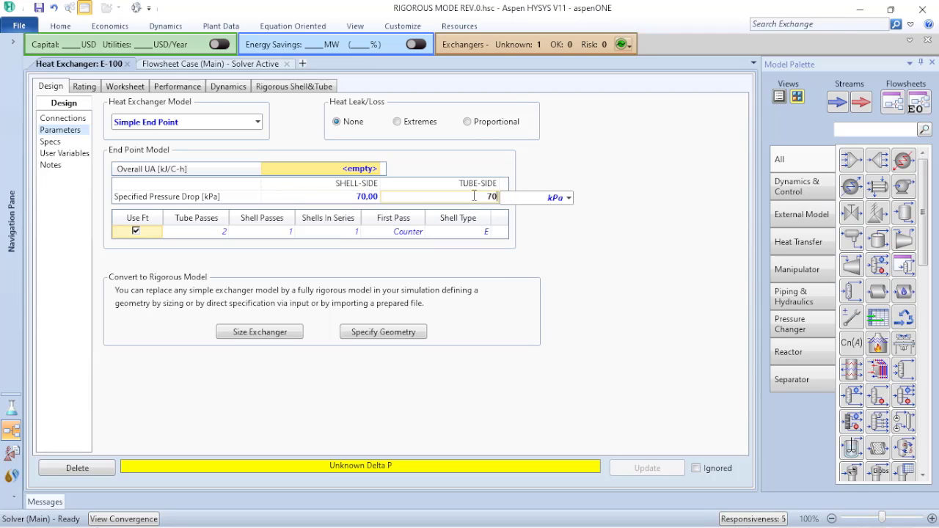
pyautogui.press('Return')
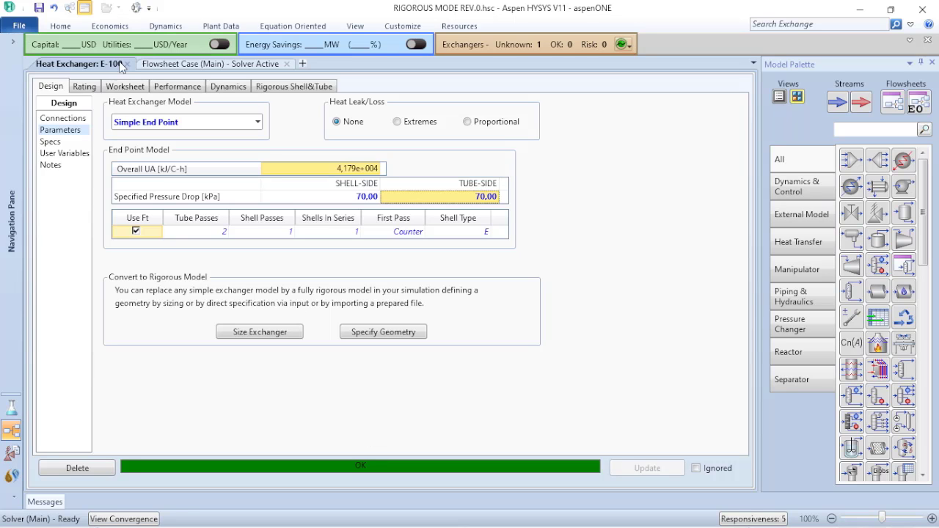
pyautogui.click(124, 88)
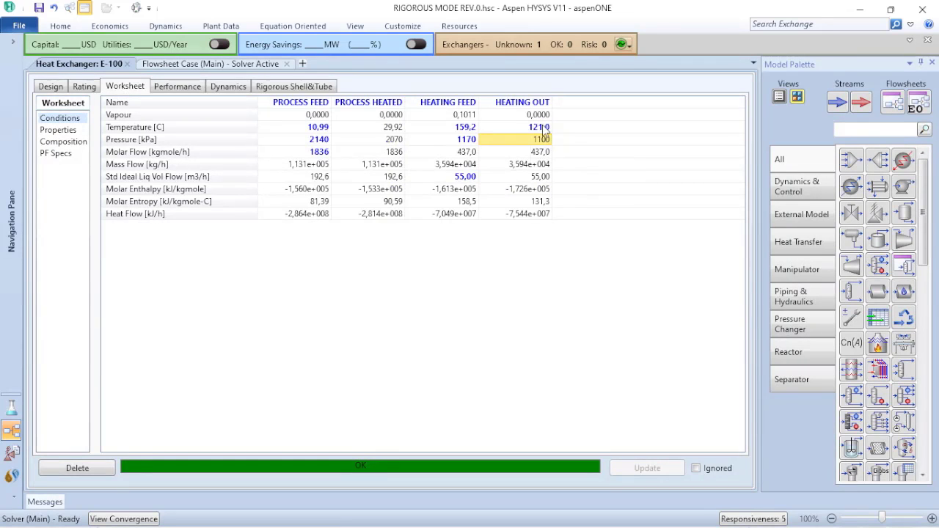
pyautogui.moveTo(544, 129)
pyautogui.moveTo(456, 121)
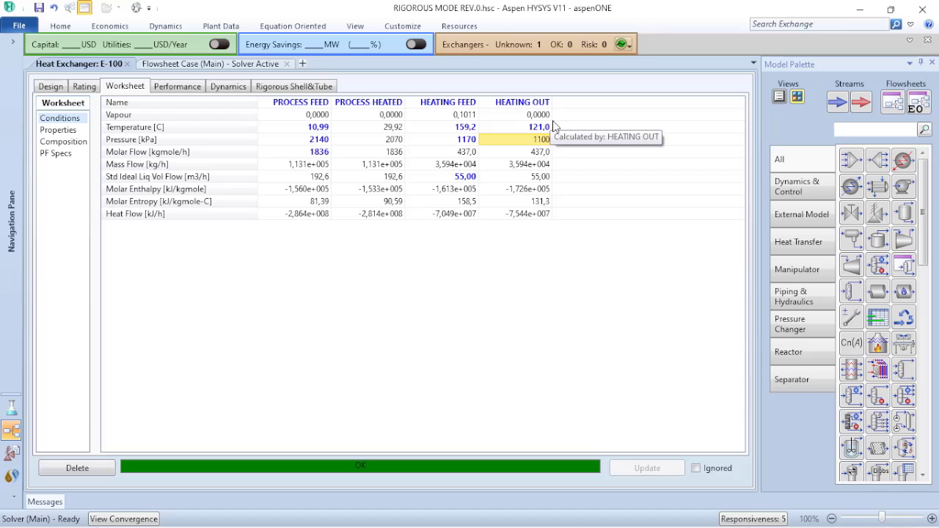
# Glance at the Worksheet and return to E-100's Simple End Point design parameters
pyautogui.click(51, 86)
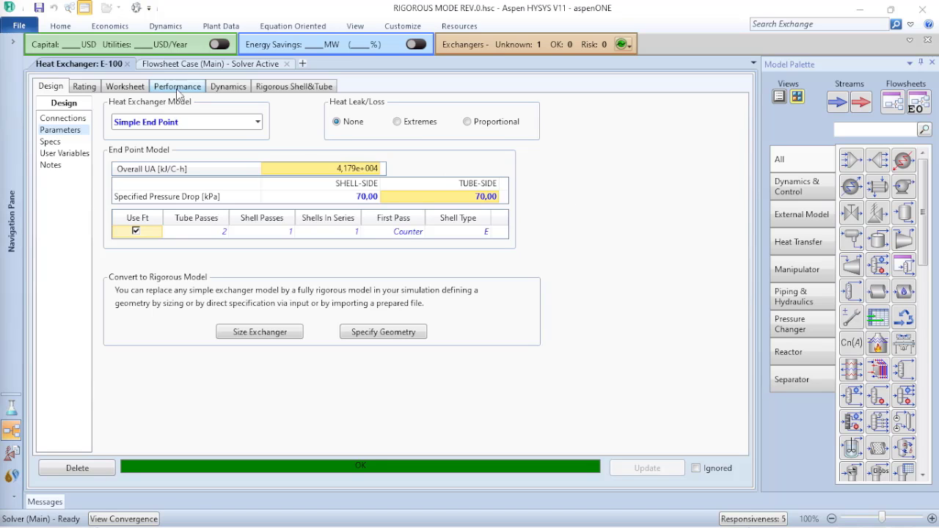
pyautogui.click(120, 90)
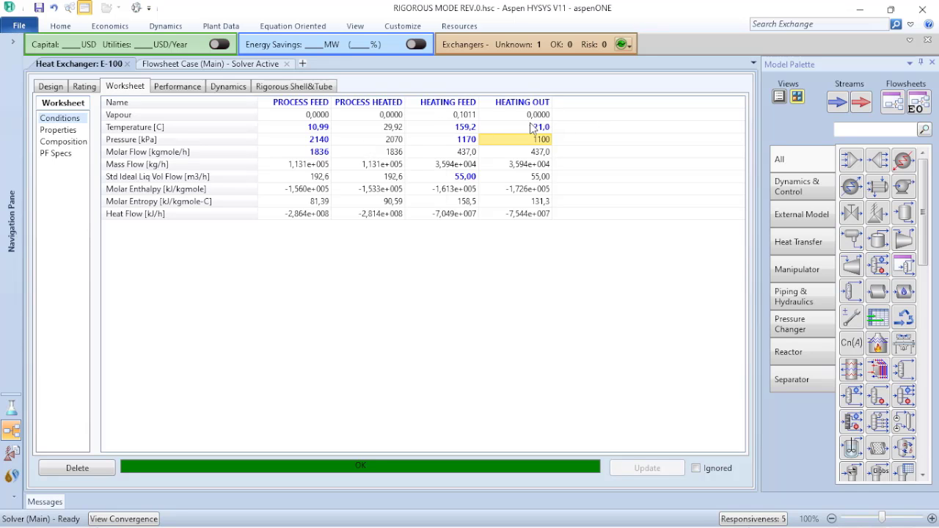
pyautogui.moveTo(532, 128)
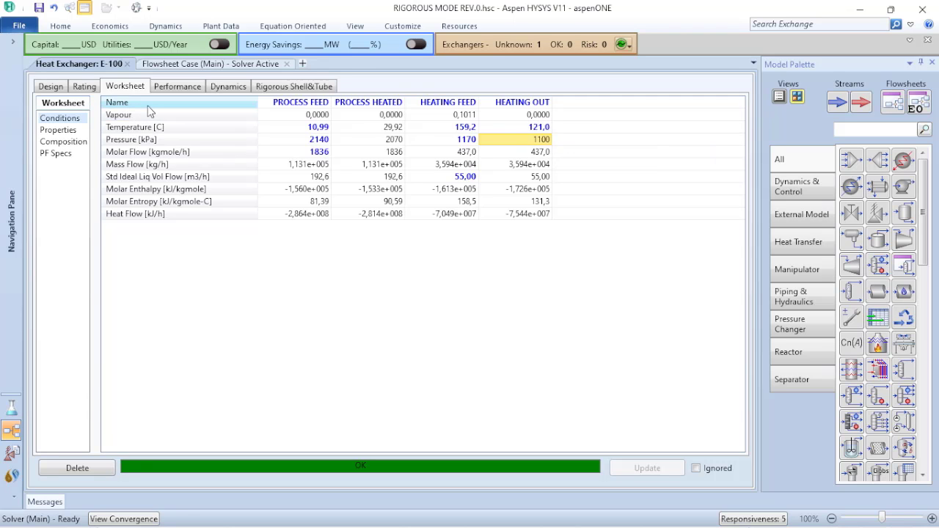
pyautogui.click(48, 89)
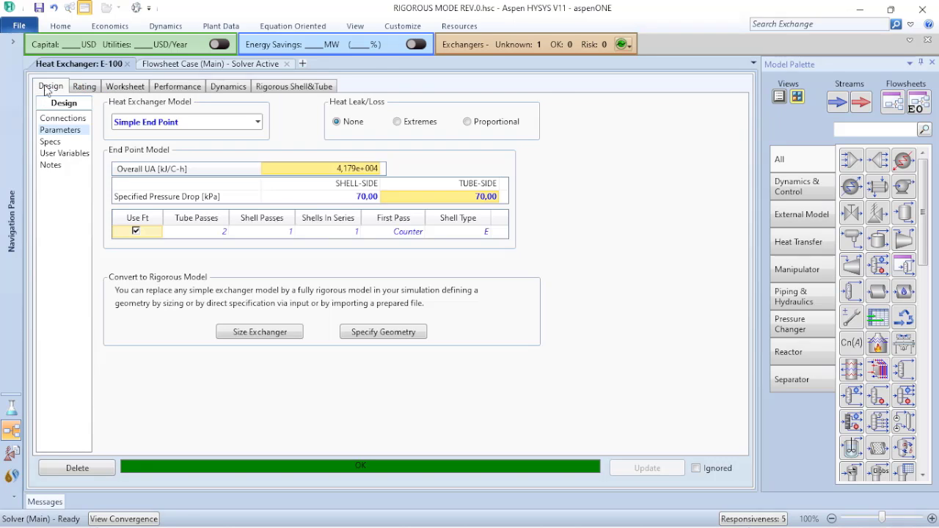
# Change the Heat Exchanger Model to Simple Weighted, re-solving with UA 4.069e+004 kJ/C-h
pyautogui.click(258, 122)
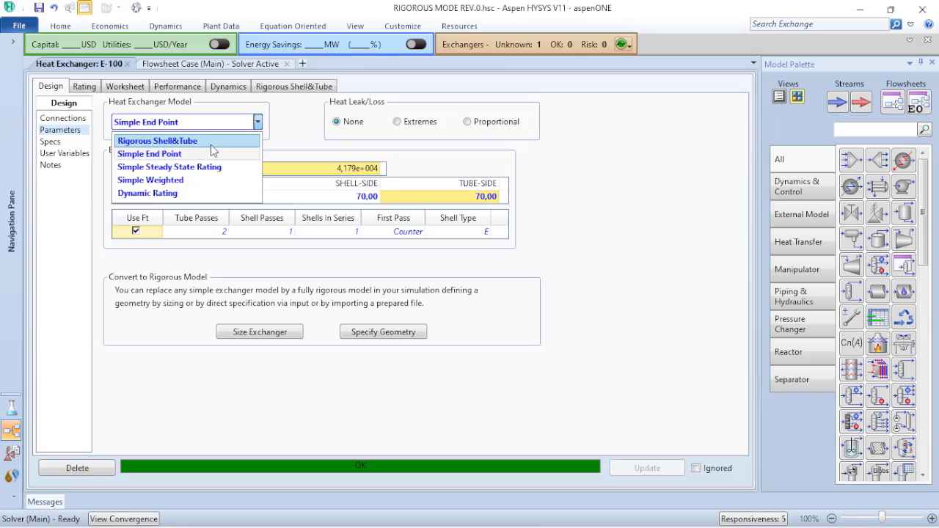
pyautogui.click(184, 188)
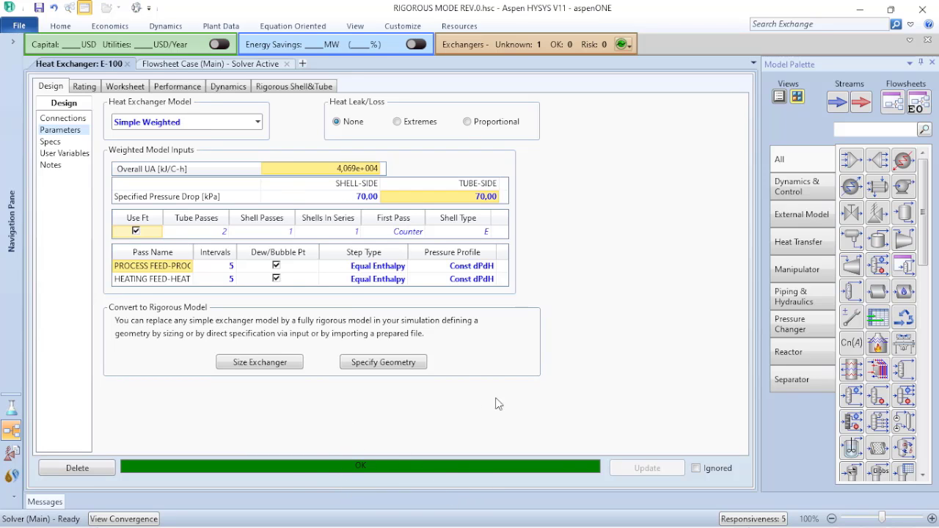
# Read the 4,947e+006 kJ/h duty on Performance, then go back to the main flowsheet
pyautogui.click(177, 88)
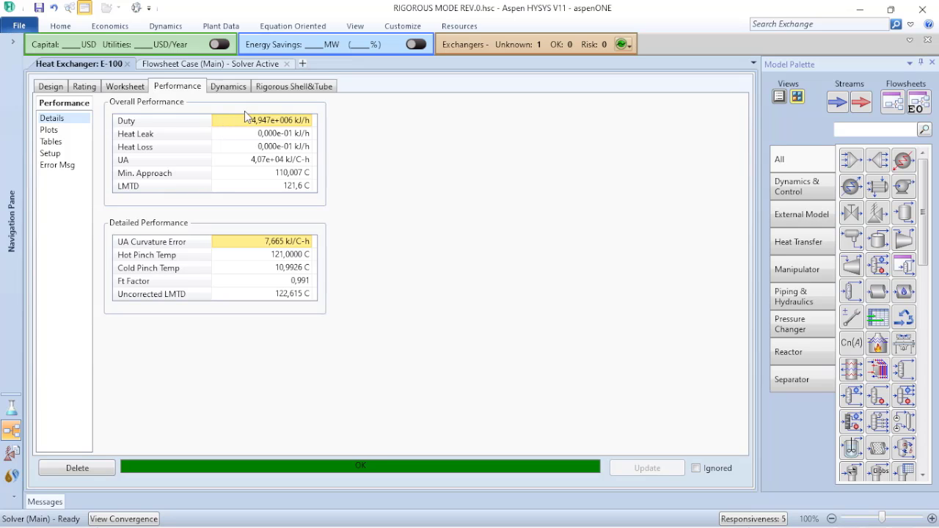
pyautogui.click(240, 65)
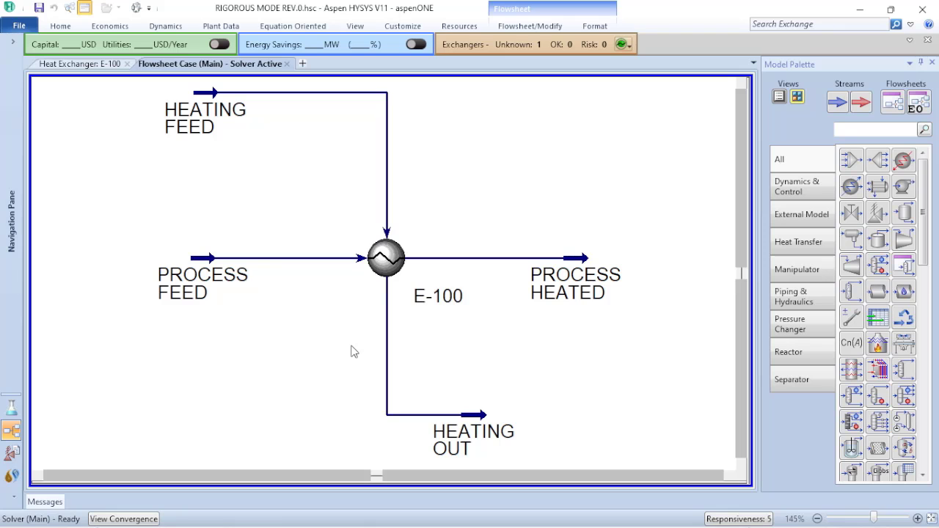
# Reopen the E-100 tab and choose Rigorous Shell&Tube as the model on Design > Parameters
pyautogui.click(61, 66)
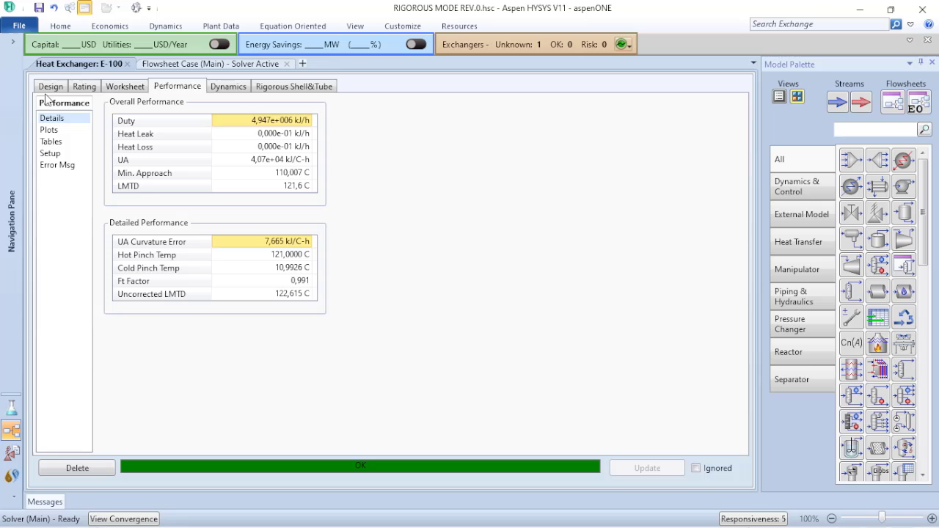
pyautogui.click(49, 88)
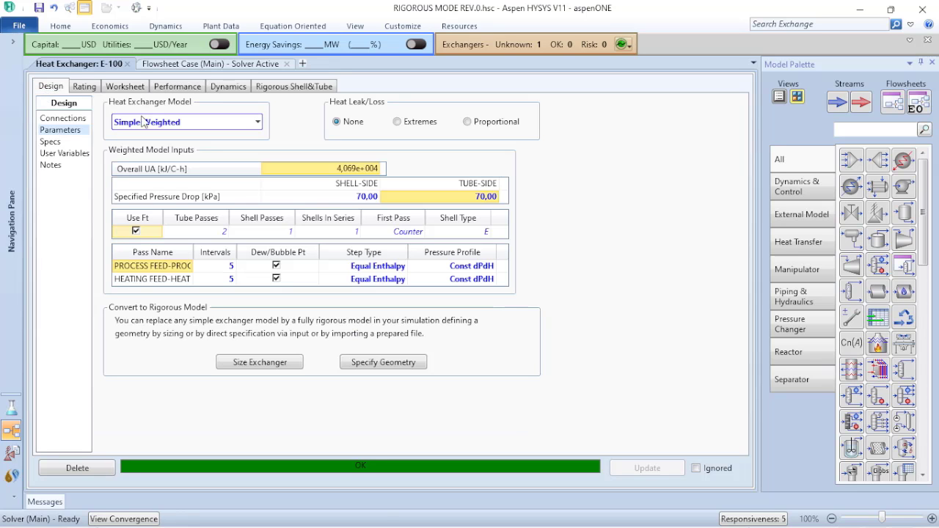
pyautogui.click(257, 123)
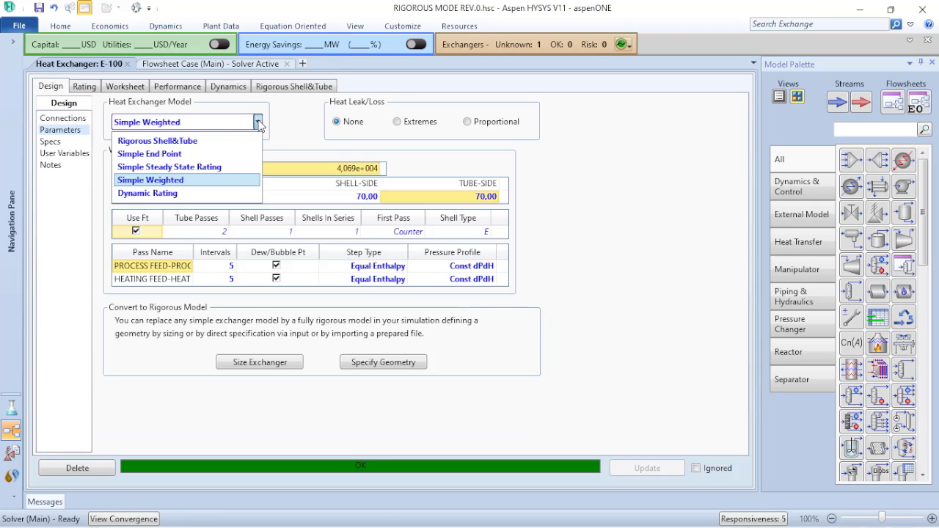
pyautogui.click(189, 141)
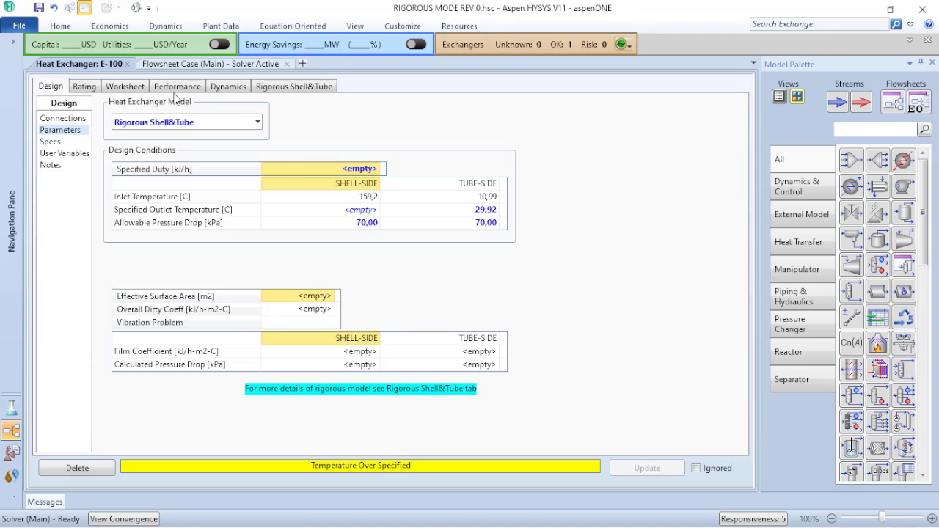
# Delete the 121.0 °C HEATING OUT temperature value on E-100's Worksheet
pyautogui.click(131, 87)
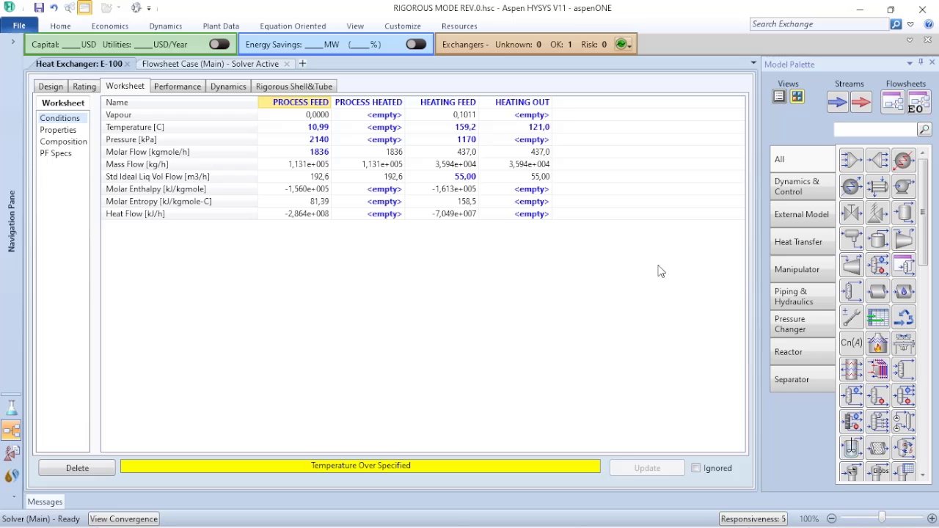
pyautogui.click(530, 129)
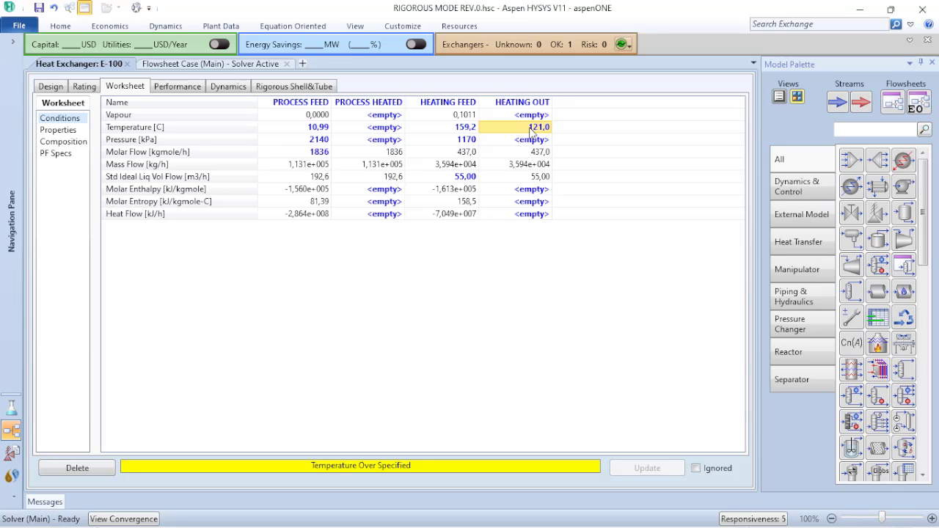
pyautogui.press('Delete')
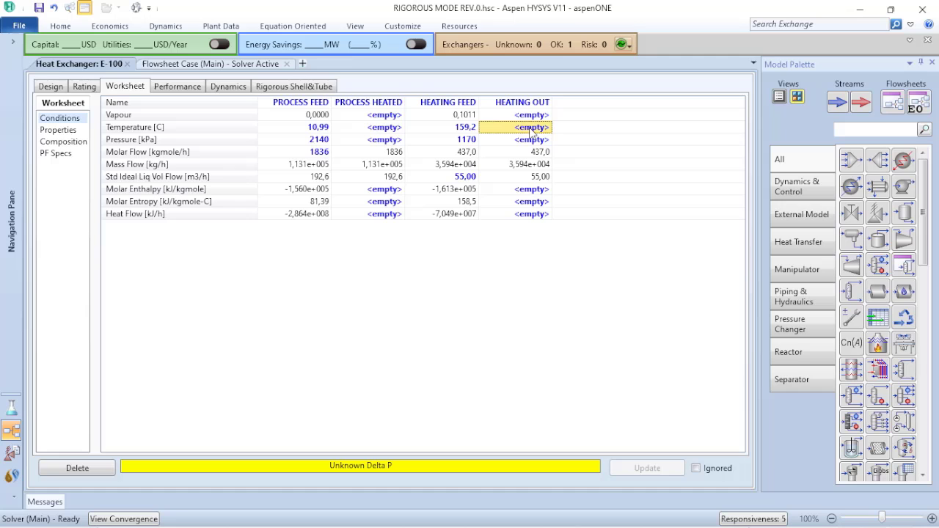
# Transfer E-100's geometry into the Rigorous Shell&Tube Exchanger page: AEL, 160 tubes, 20 mm OD
pyautogui.click(294, 86)
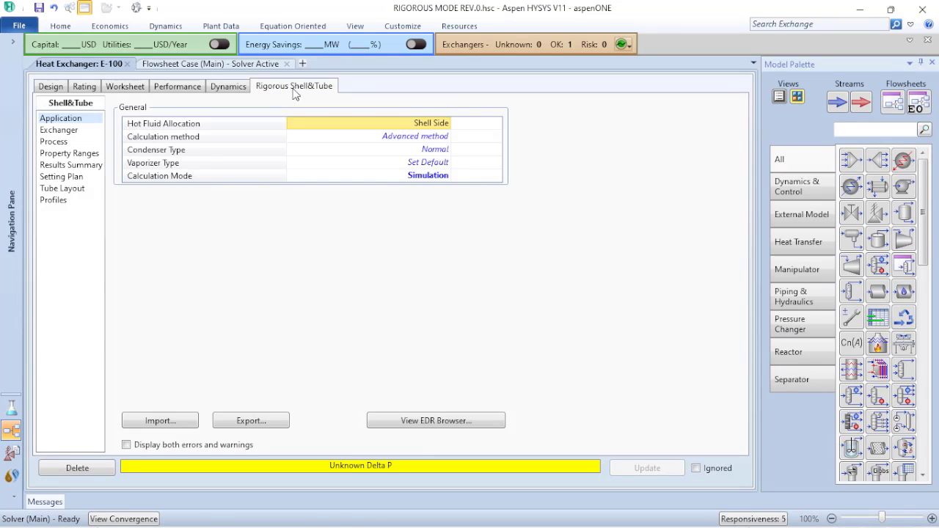
pyautogui.click(70, 135)
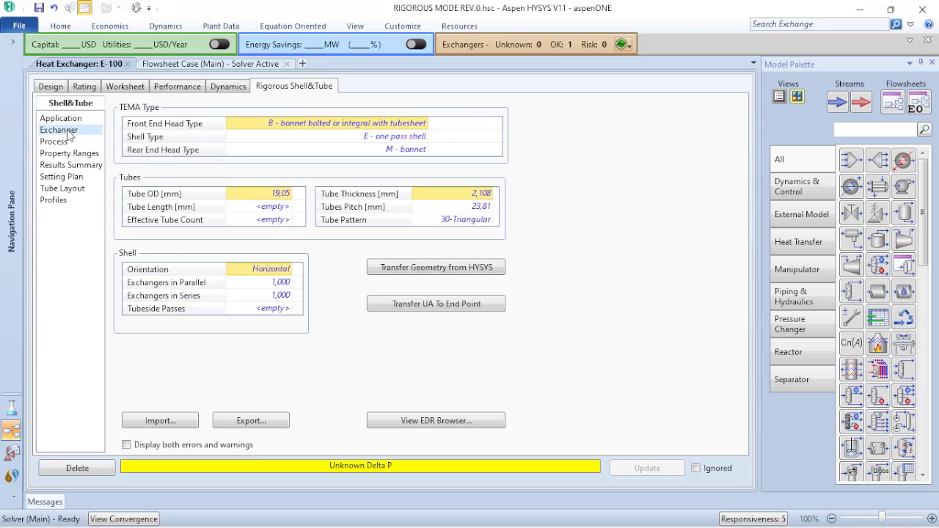
pyautogui.click(437, 267)
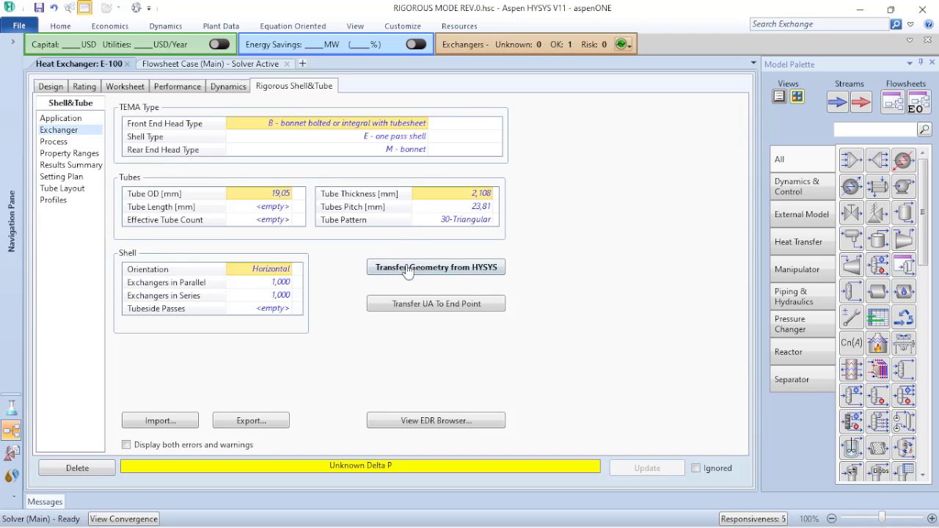
pyautogui.click(452, 263)
# Transfer the geometry, then set front head B and rear head M, making E-100 type BEM
pyautogui.click(441, 269)
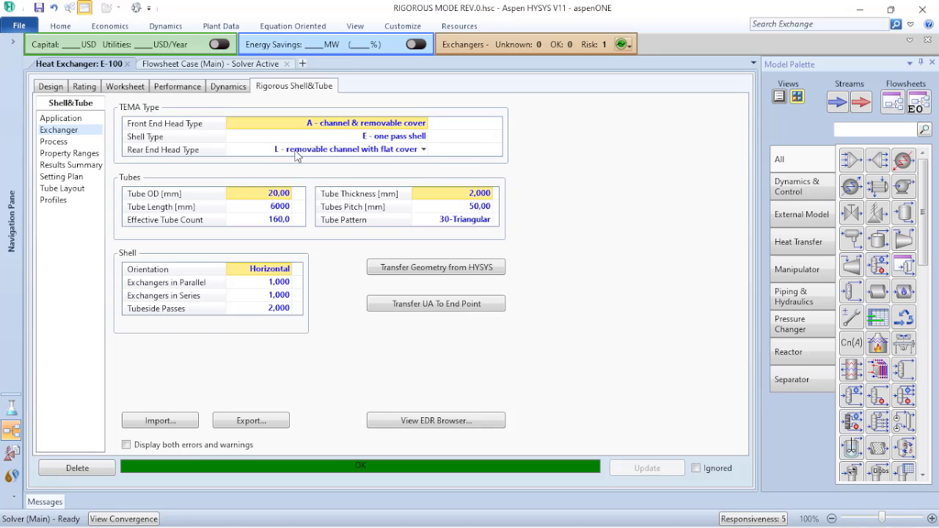
pyautogui.click(423, 125)
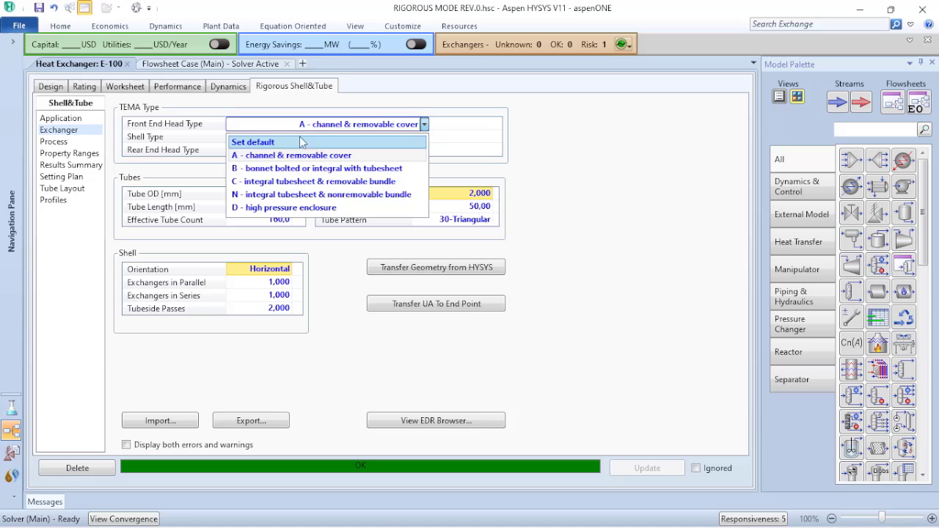
pyautogui.click(330, 166)
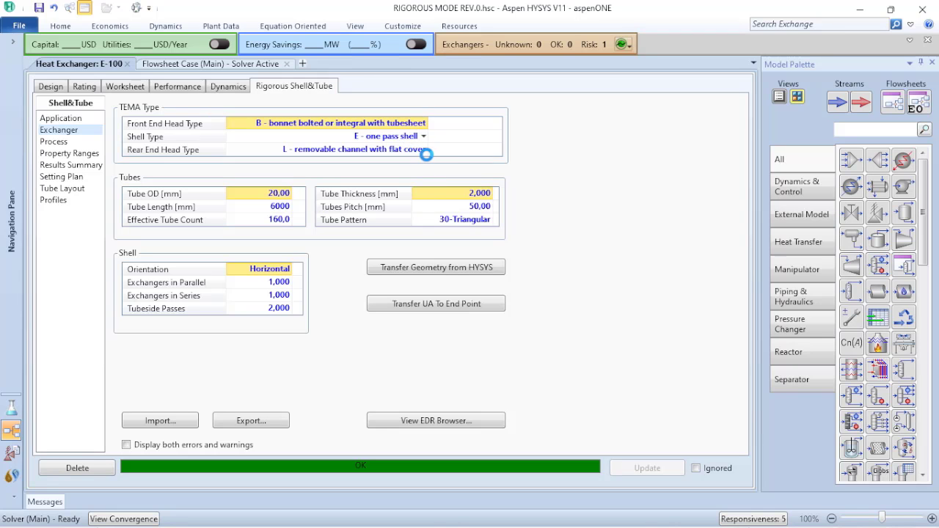
pyautogui.click(424, 151)
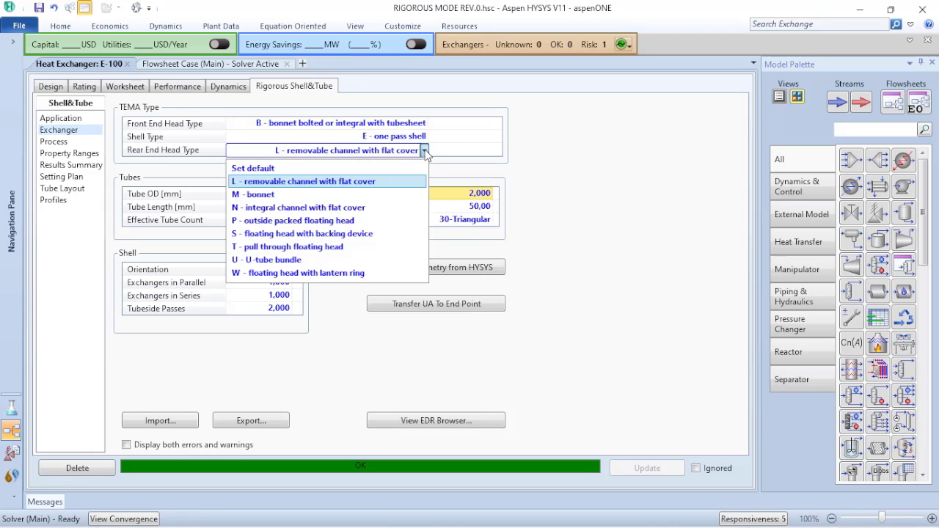
pyautogui.click(279, 195)
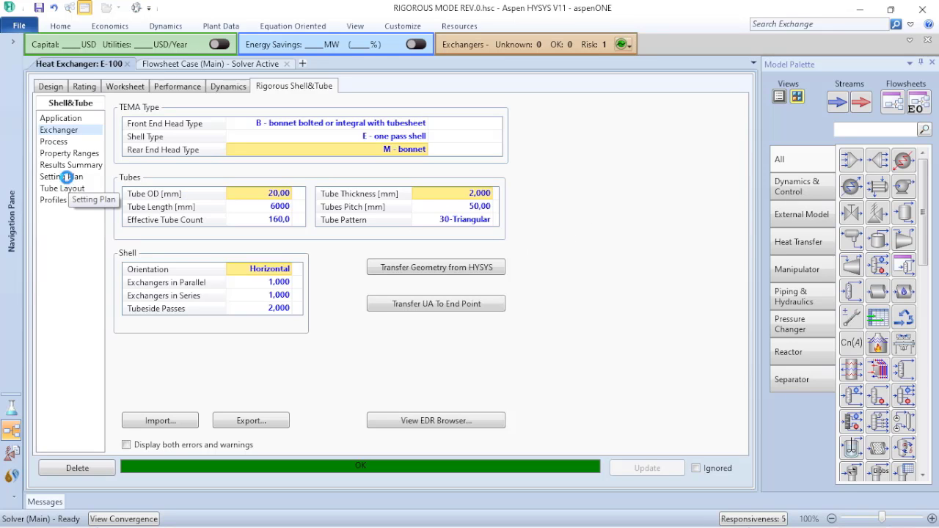
# Display the Setting Plan drawing of E-100's bonnet-ended shell with baffles and nozzles
pyautogui.click(66, 179)
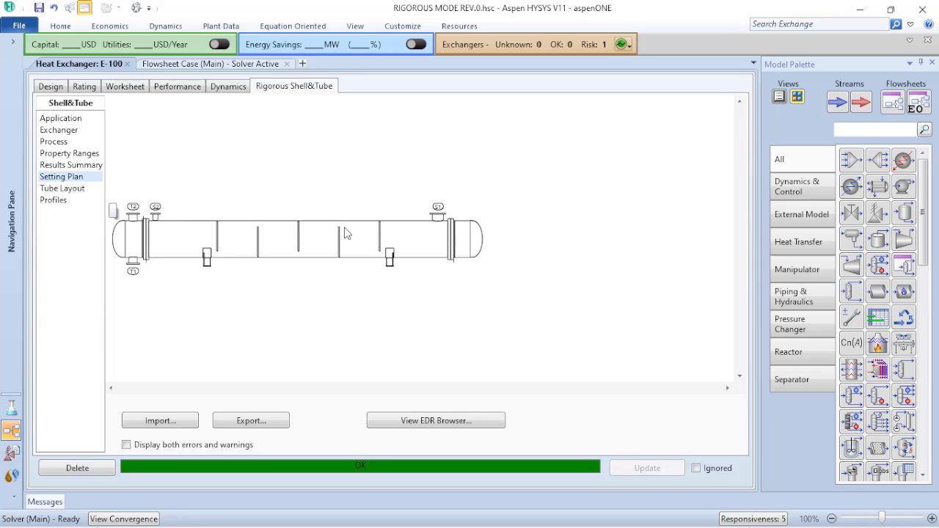
# View E-100's tube layout cross-section, then its Application settings (Shell Side hot fluid, Simulation mode)
pyautogui.click(63, 189)
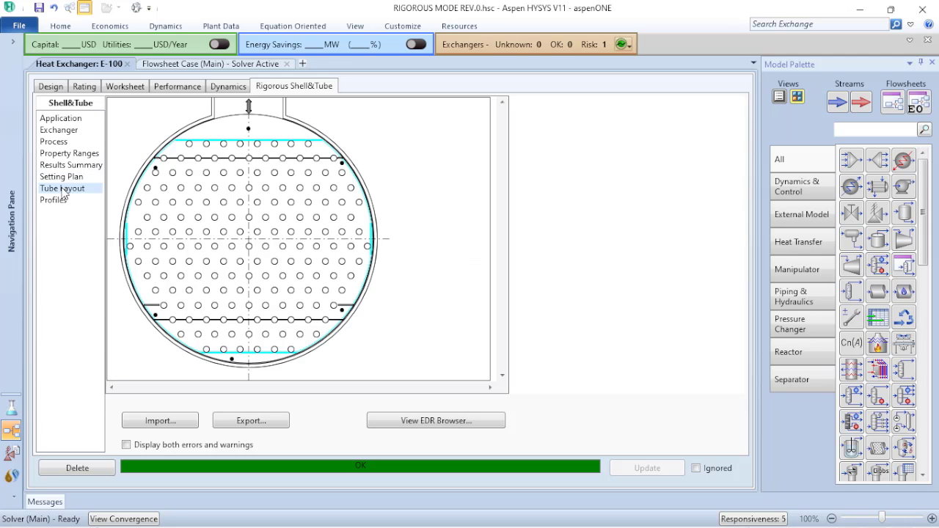
pyautogui.click(72, 122)
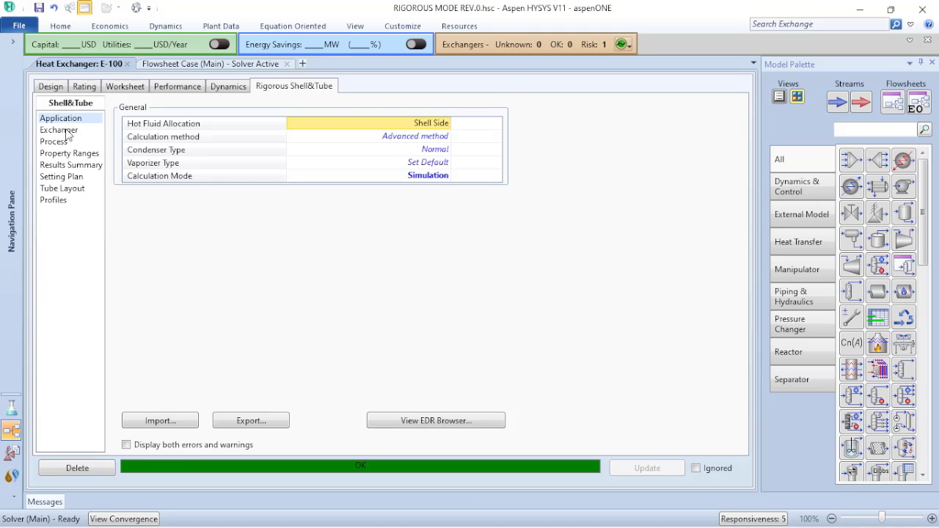
# Return to the Exchanger geometry page showing 50 mm pitch and 30-Triangular tube pattern
pyautogui.click(67, 130)
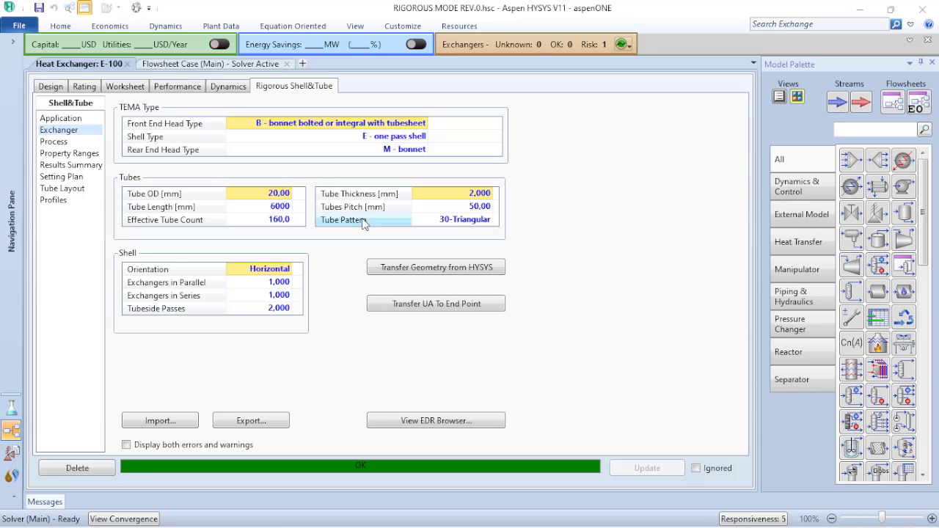
# Read the 7,342e+006 kJ/h duty, then check the HEATING OUT temperature on the Worksheet
pyautogui.click(169, 88)
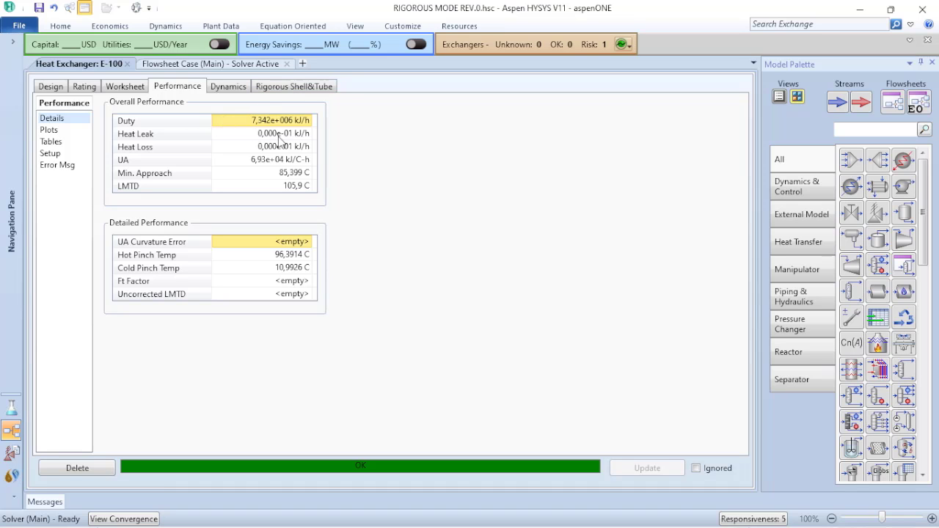
pyautogui.click(123, 88)
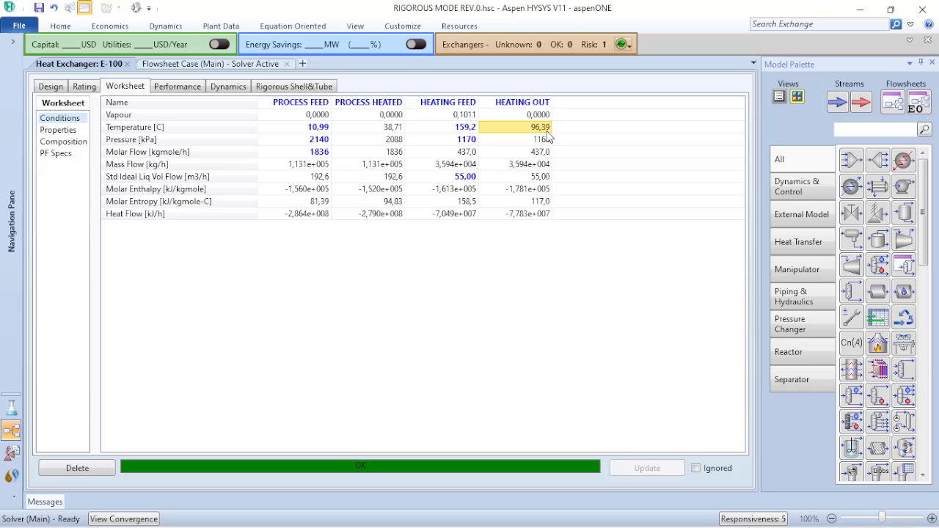
pyautogui.moveTo(536, 136)
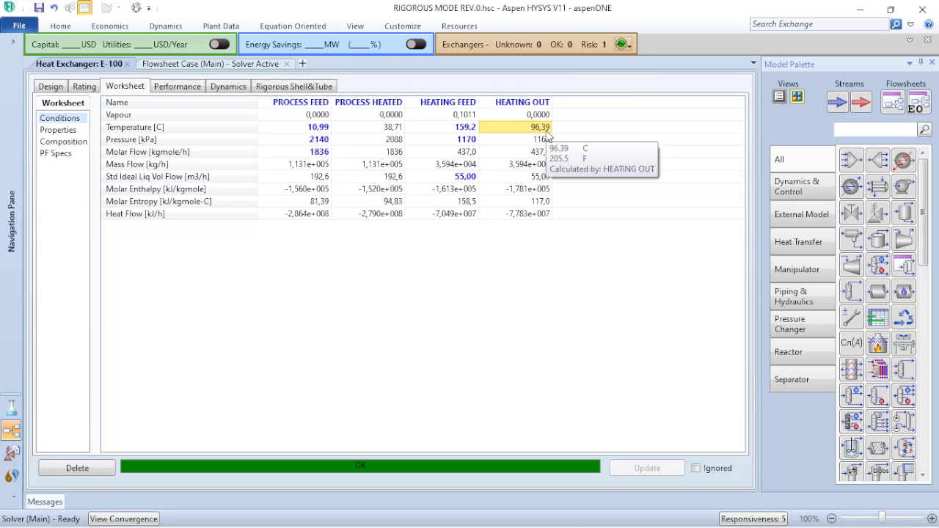
# In the EDR browser, set E-100's tube pattern to 45-Rotated Sqr
pyautogui.click(277, 88)
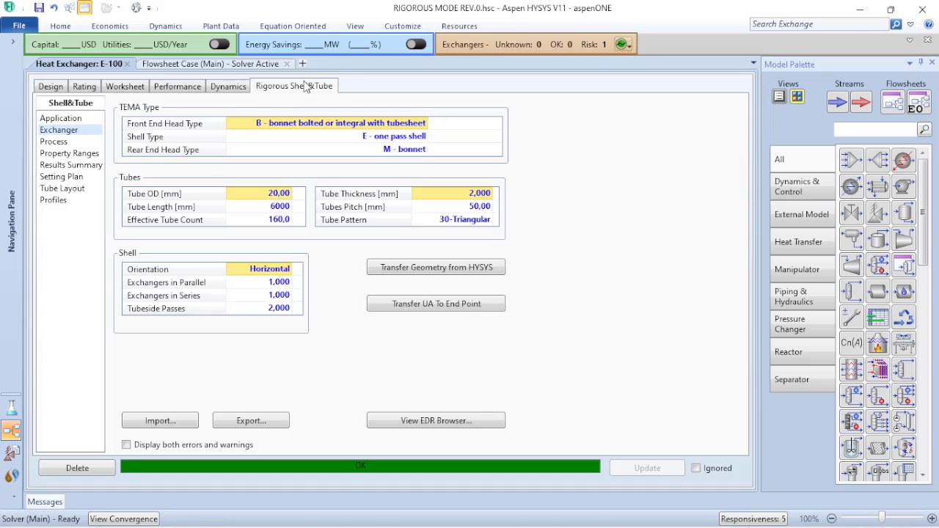
pyautogui.click(453, 424)
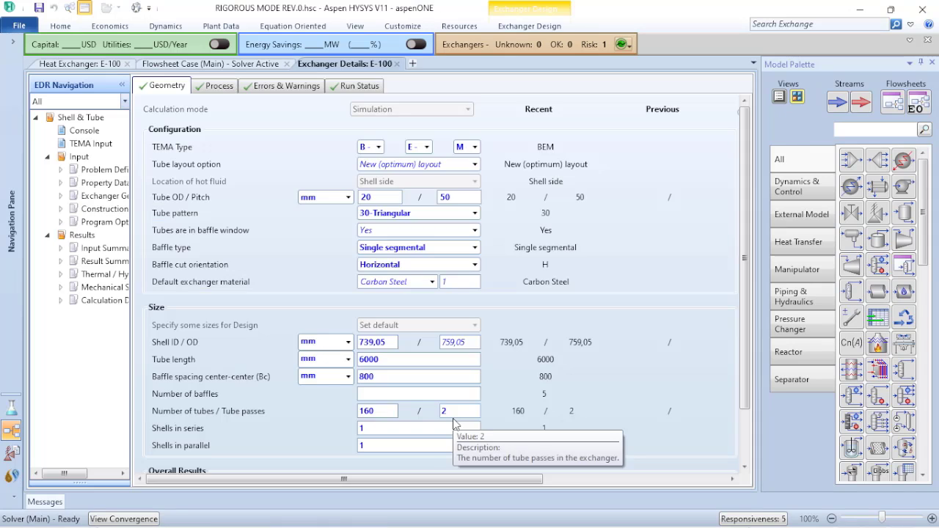
pyautogui.click(476, 214)
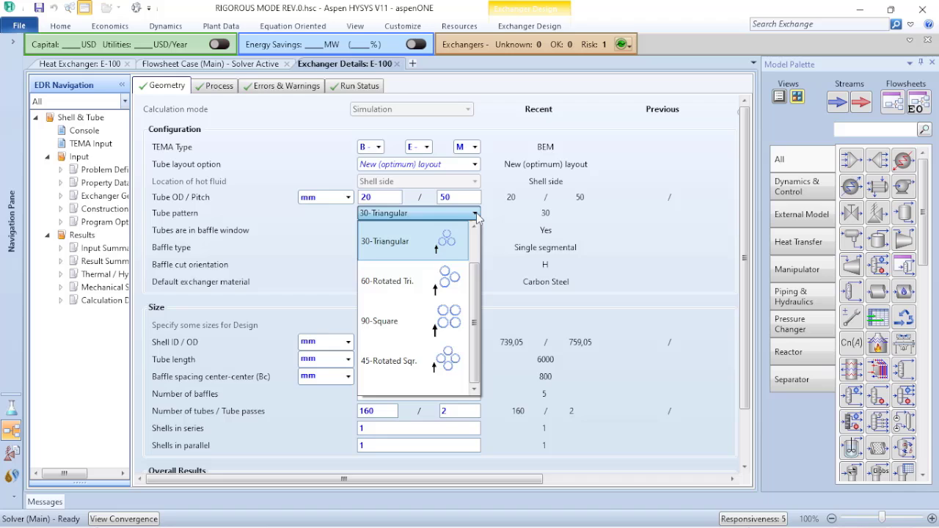
pyautogui.click(393, 368)
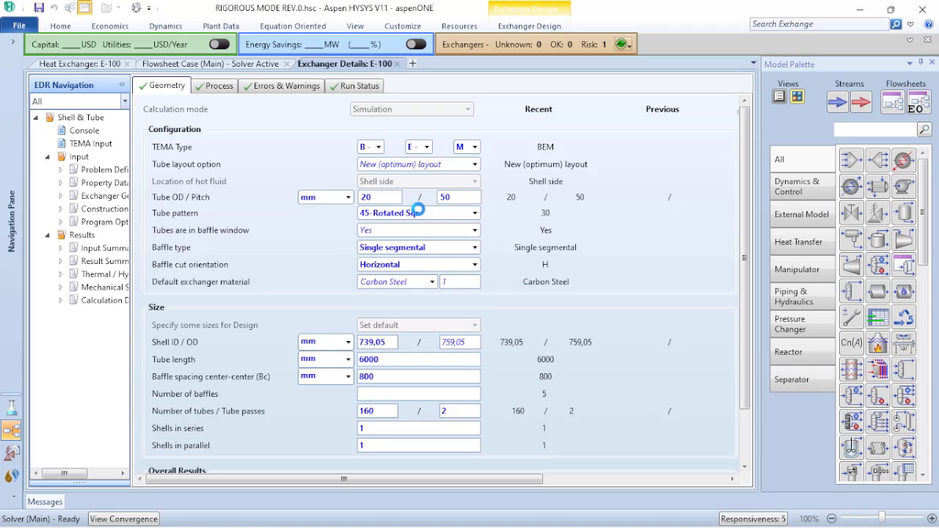
# Make the baffles Double segmental with Vertical cut orientation
pyautogui.click(476, 249)
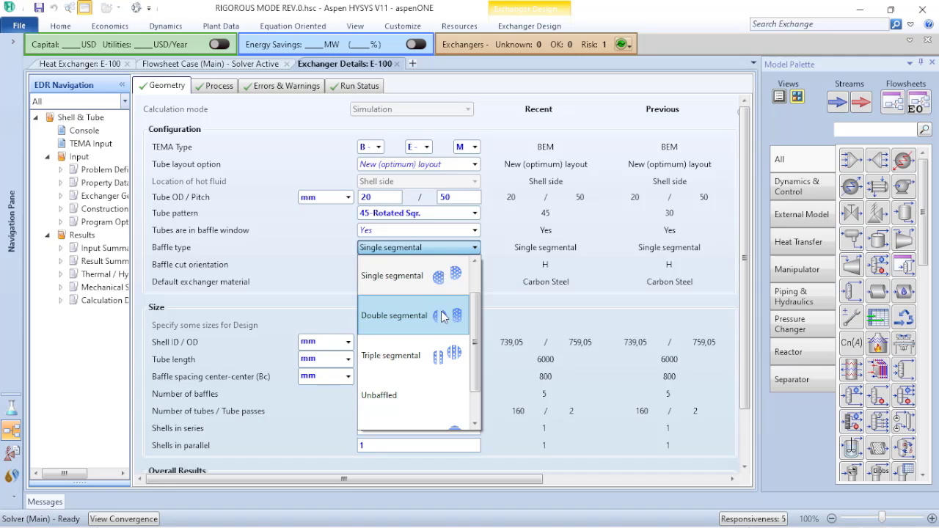
pyautogui.click(401, 316)
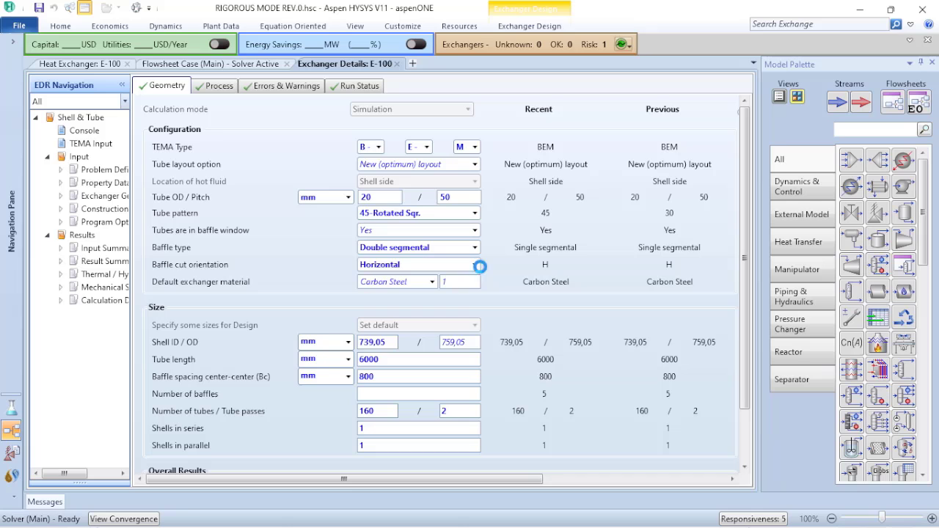
pyautogui.click(476, 269)
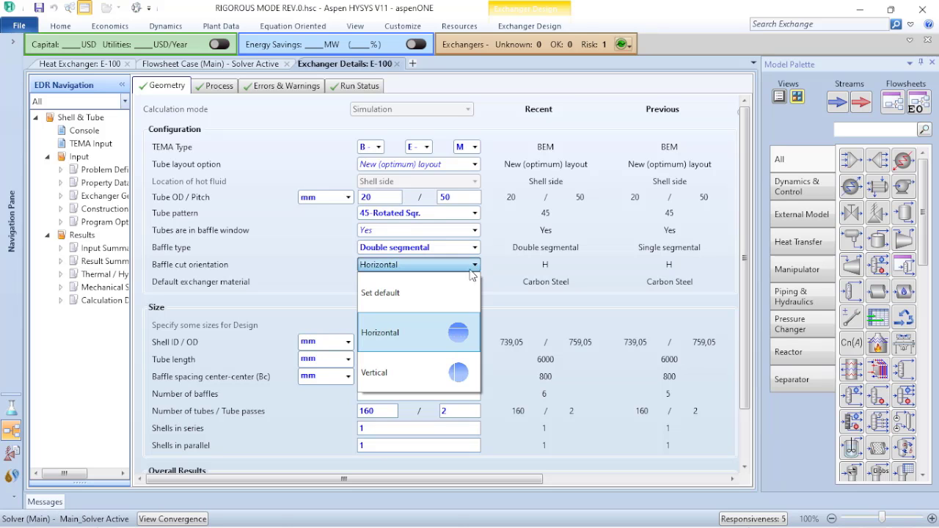
pyautogui.click(397, 373)
pyautogui.scroll(-2, 397, 373)
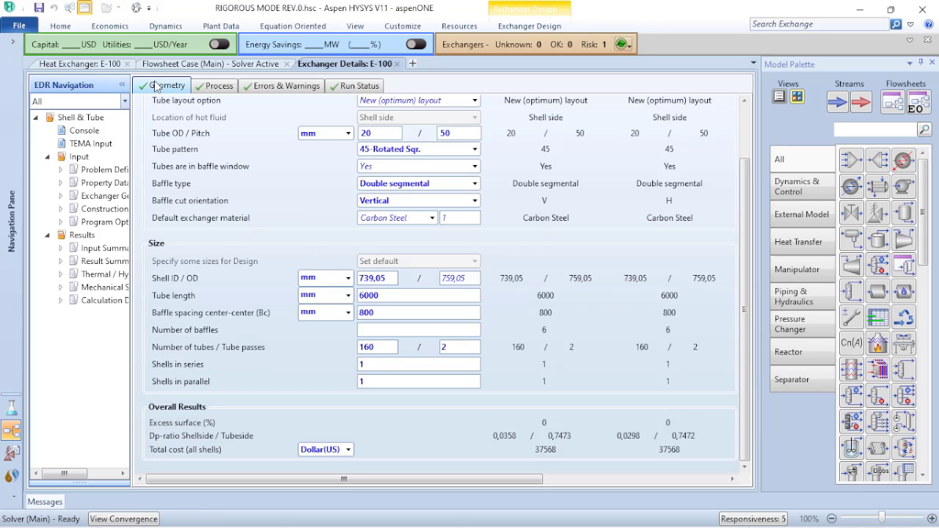
pyautogui.click(88, 66)
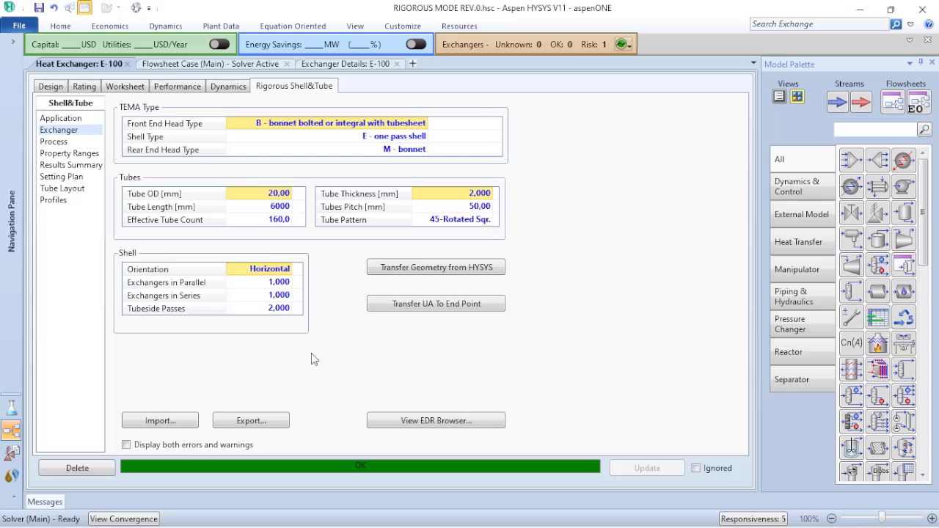
# Confirm duty fell to 5,453e+006 kJ/h with UA 4,57e+04 kJ/C-h, then return to geometry
pyautogui.click(175, 88)
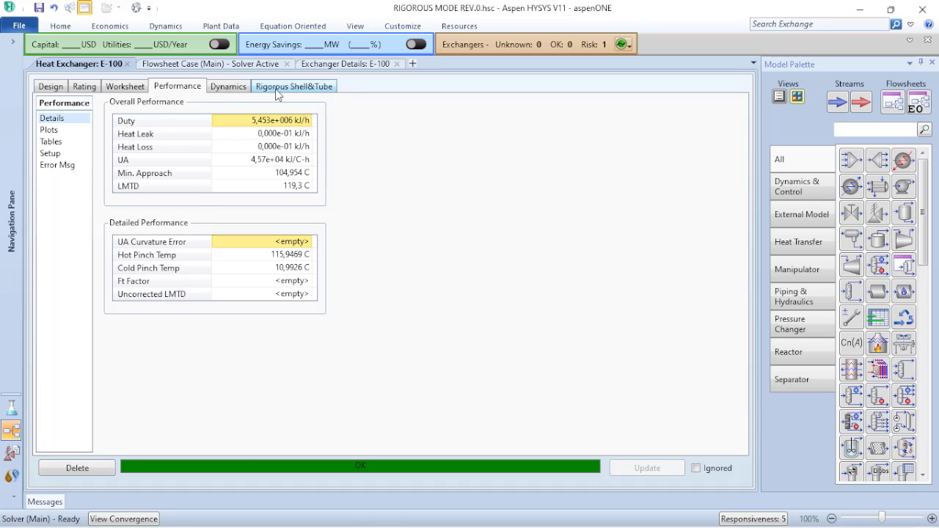
pyautogui.click(278, 89)
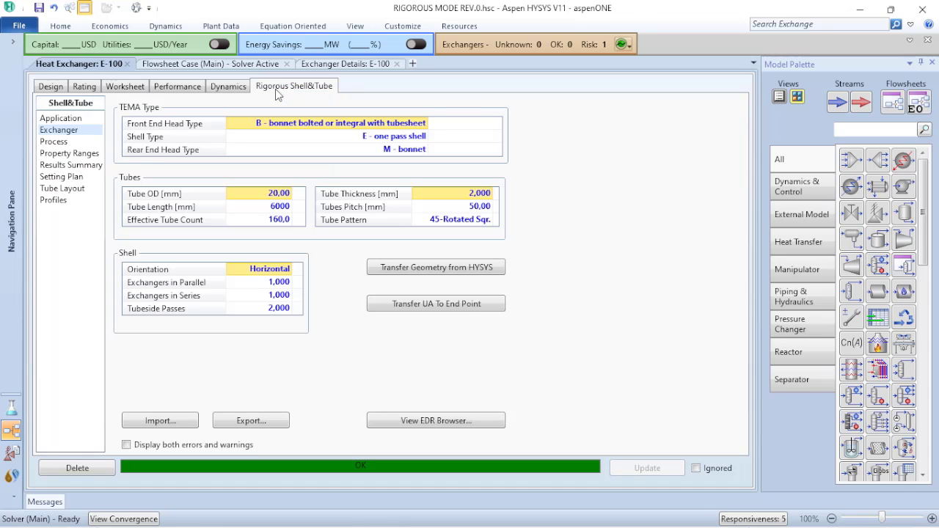
# Enter fouling resistances of 0,0001 m²·K/W hot side and 0,0002 cold side under Process
pyautogui.click(346, 64)
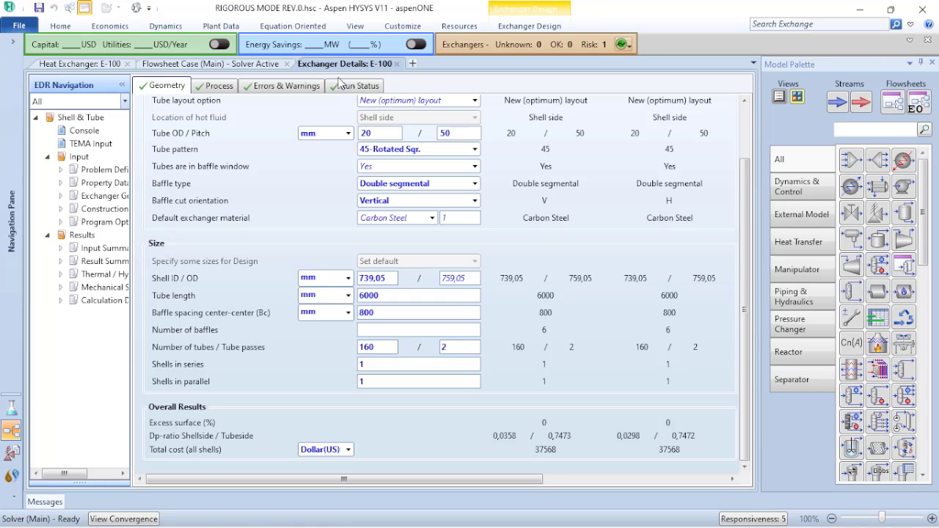
pyautogui.click(212, 86)
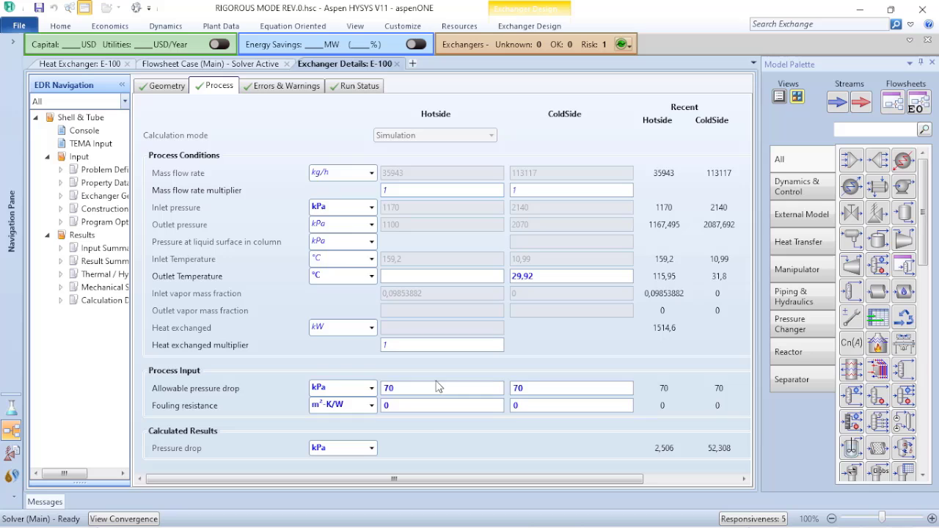
pyautogui.click(395, 408)
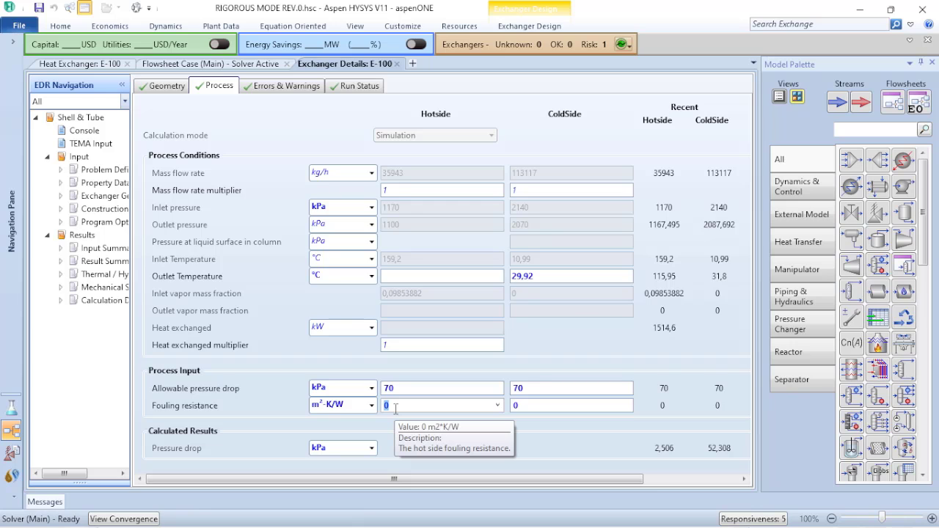
pyautogui.write('0,0001')
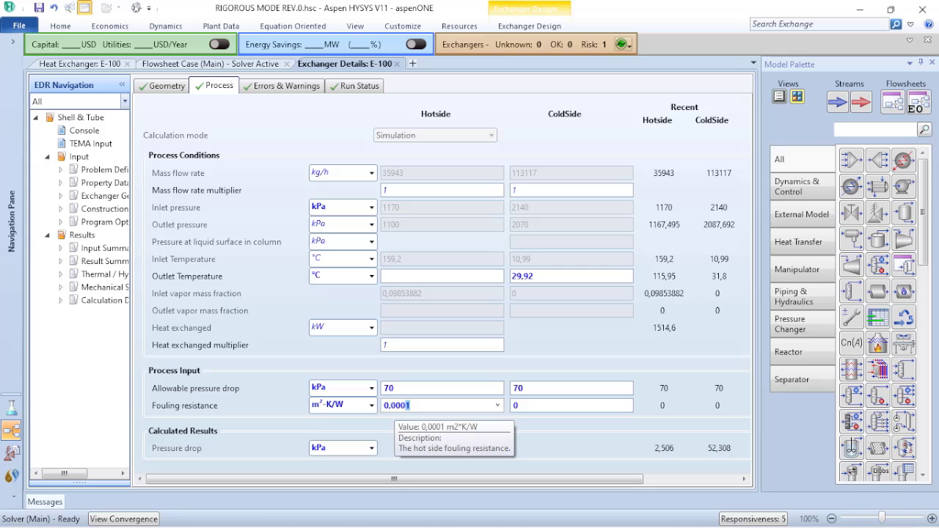
pyautogui.press('Tab')
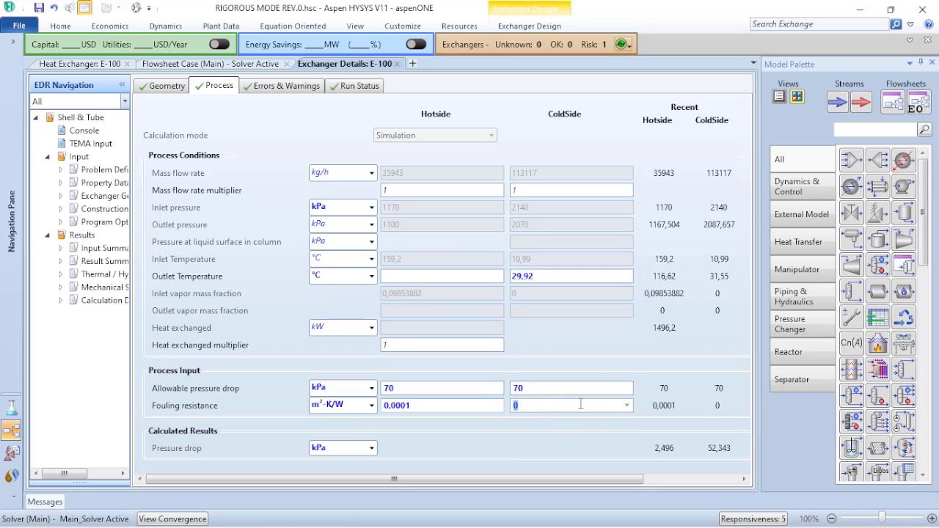
pyautogui.write('0,')
pyautogui.write('0002')
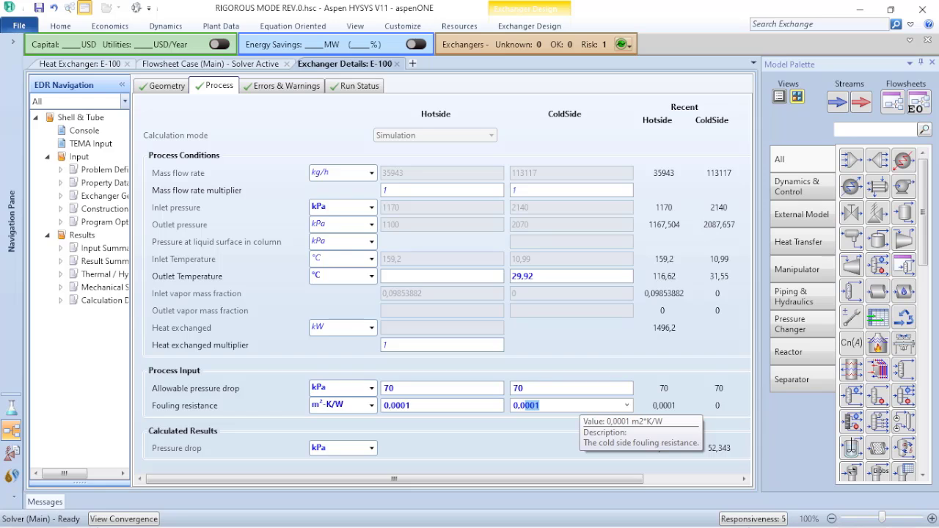
pyautogui.press('Return')
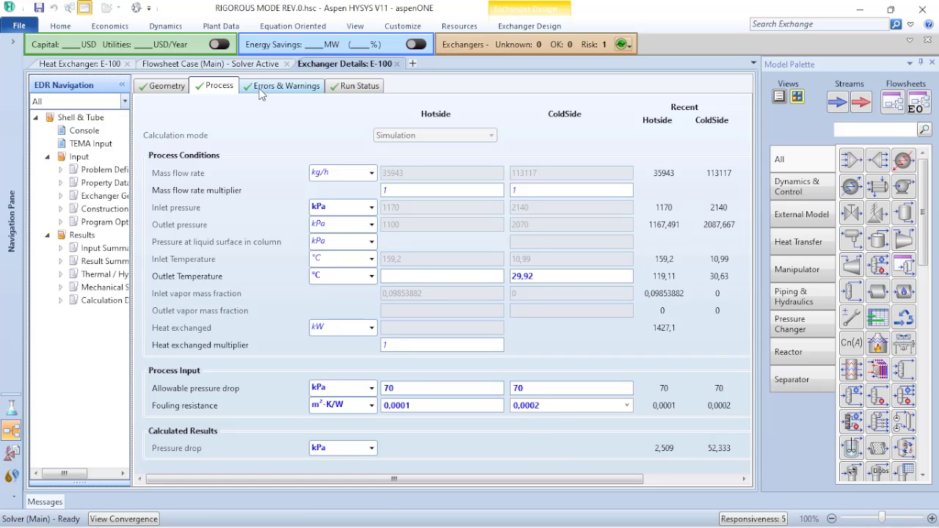
# Return to E-100's Performance page to confirm duty 5,138e+006 kJ/h, UA 4,23e+04 kJ/C-h, LMTD 121,4 C
pyautogui.click(99, 65)
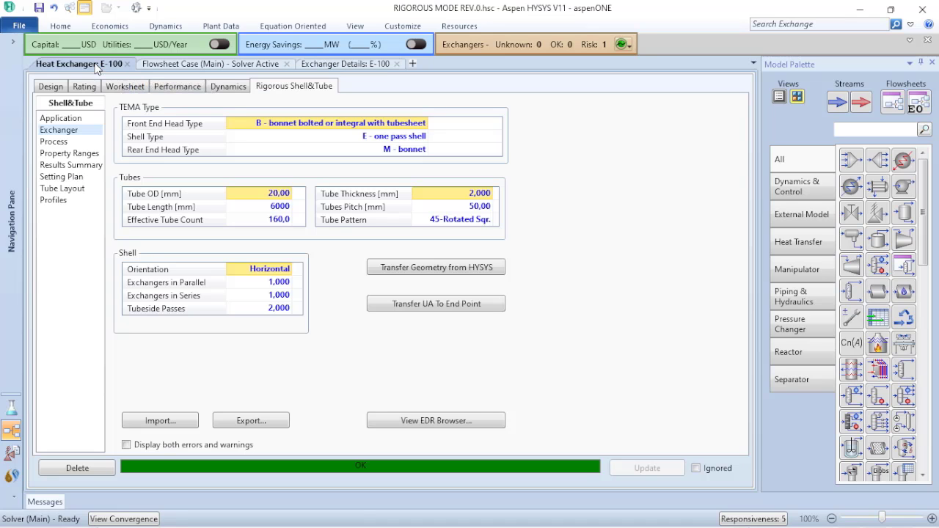
pyautogui.click(176, 89)
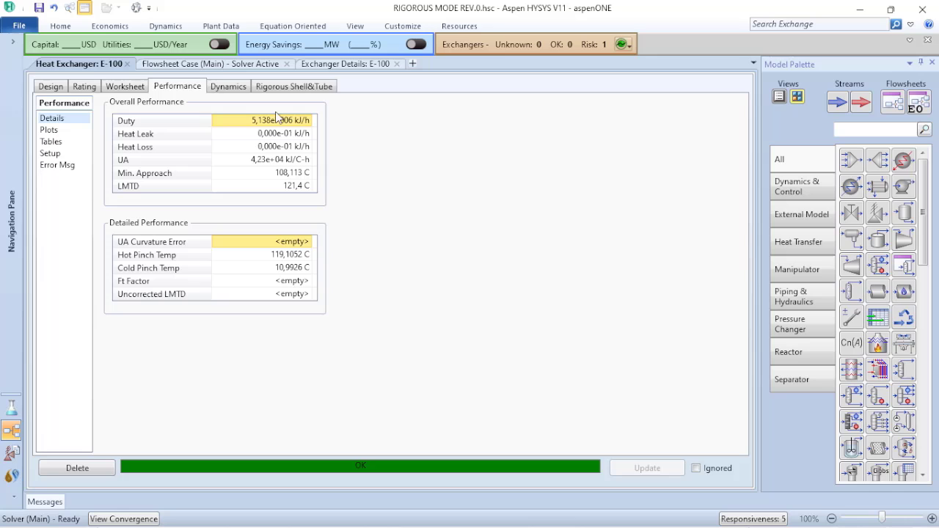